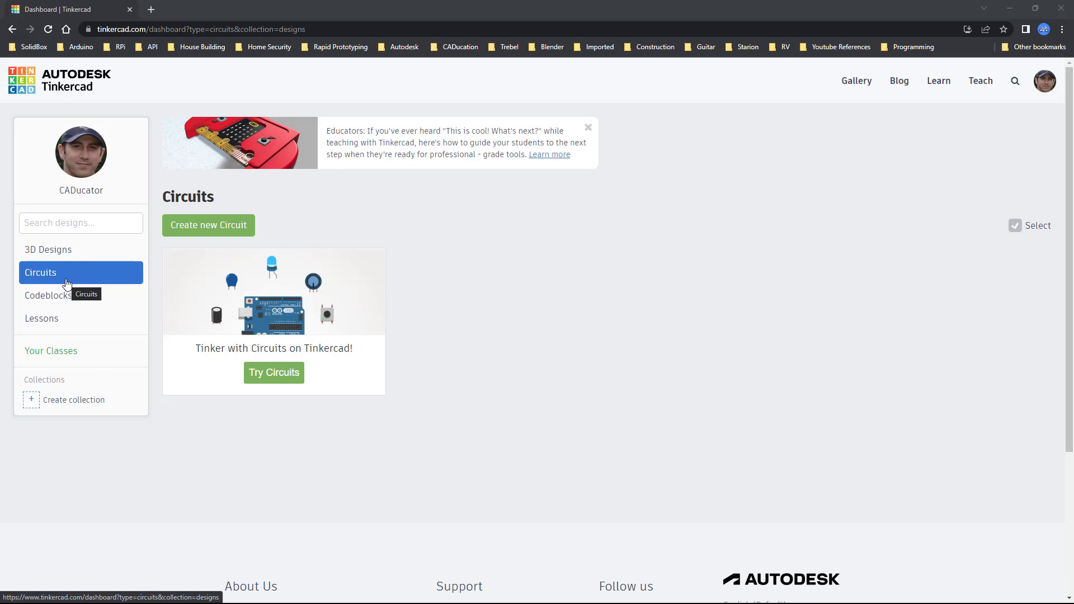
Create a new circuit design and dismiss the 'Discover pre-made circuits' tip
click(222, 230)
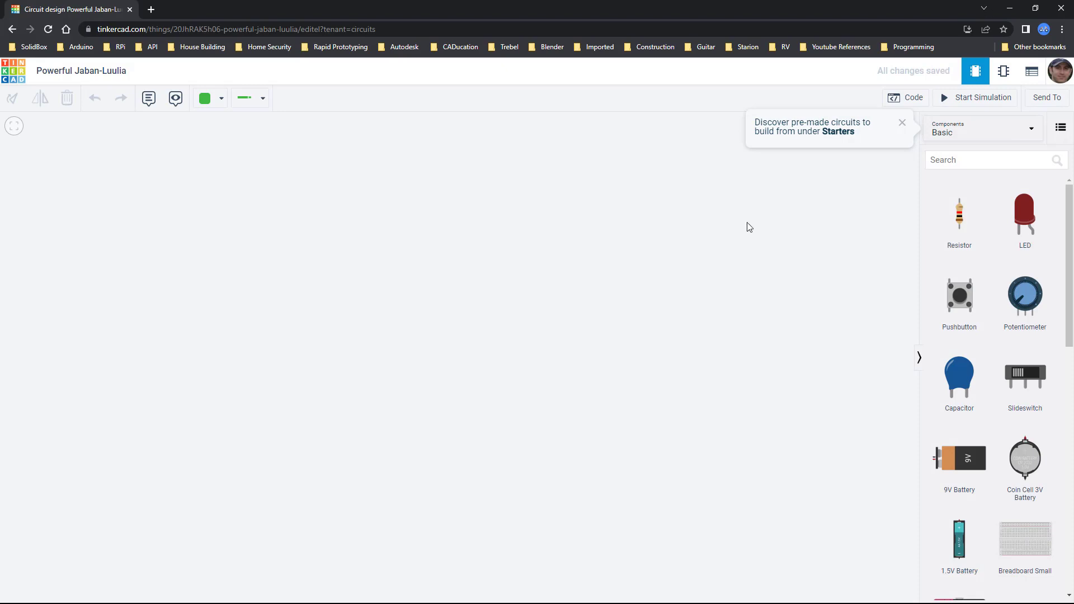
click(902, 124)
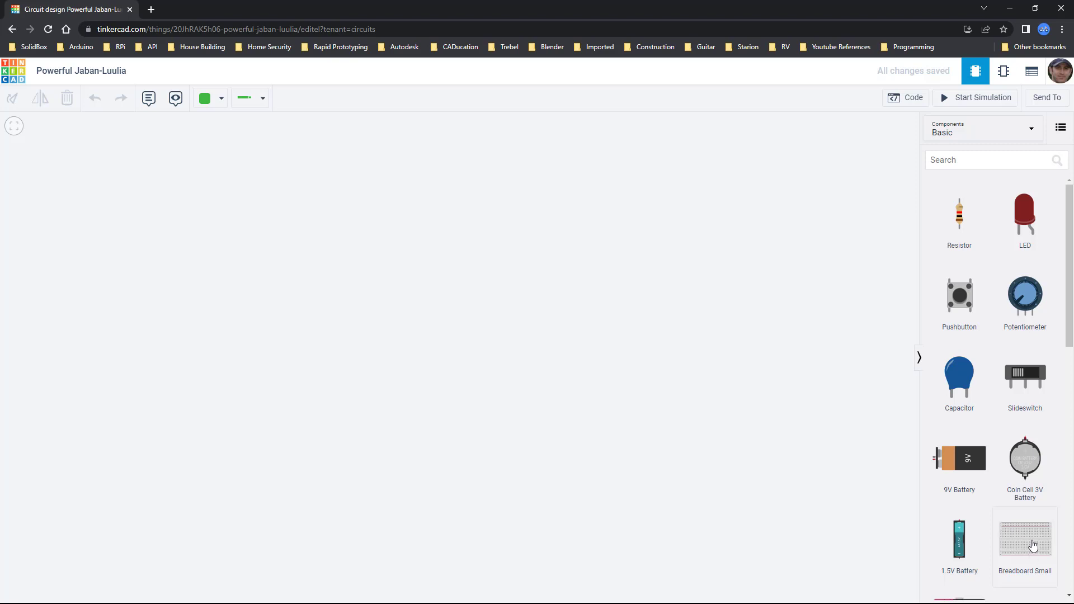
Place a small breadboard and a 9V battery beside it, and set the breadboard LED to Yellow
drag(1034, 545, 458, 331)
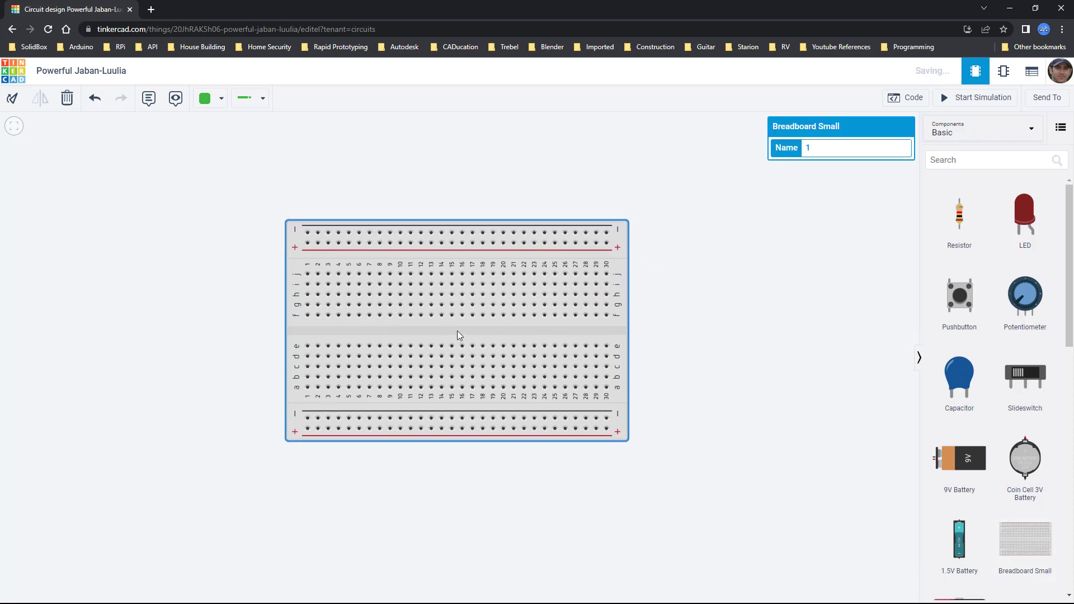
click(725, 326)
drag(932, 461, 728, 241)
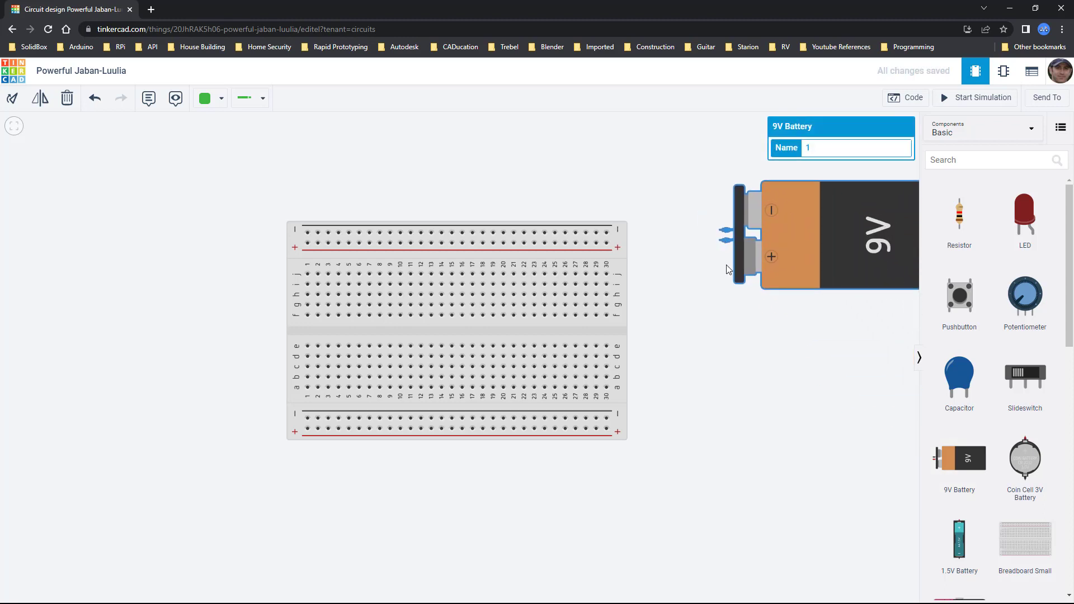
drag(1026, 216, 533, 276)
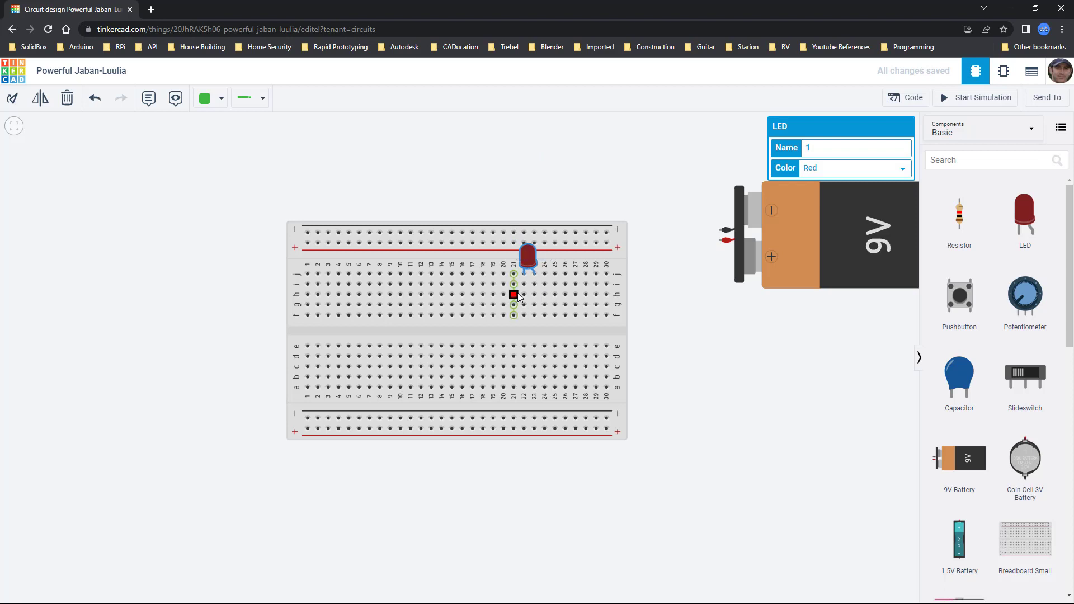
click(901, 169)
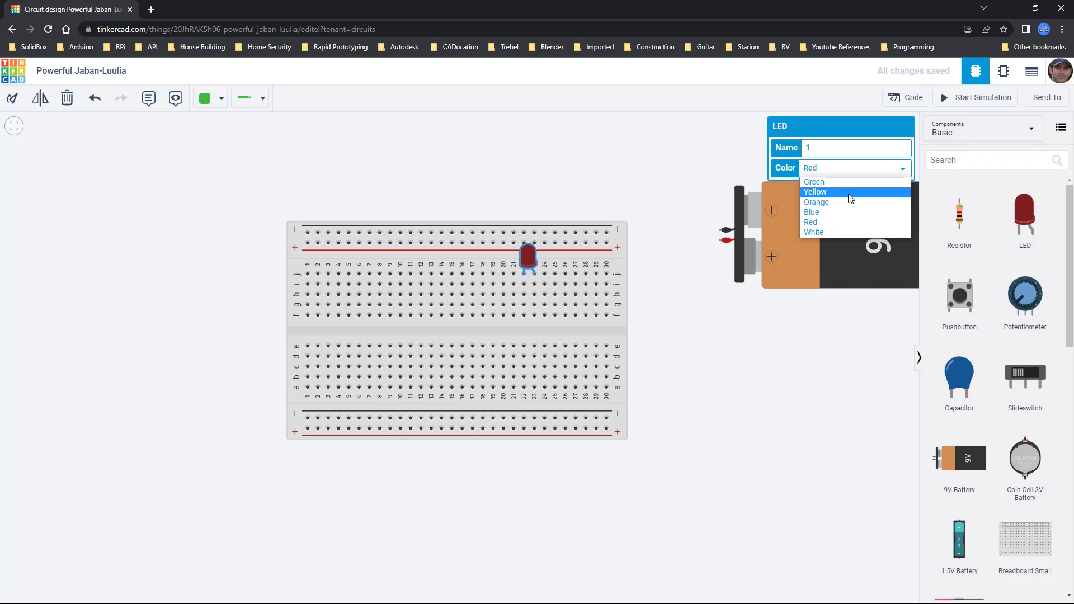
click(851, 198)
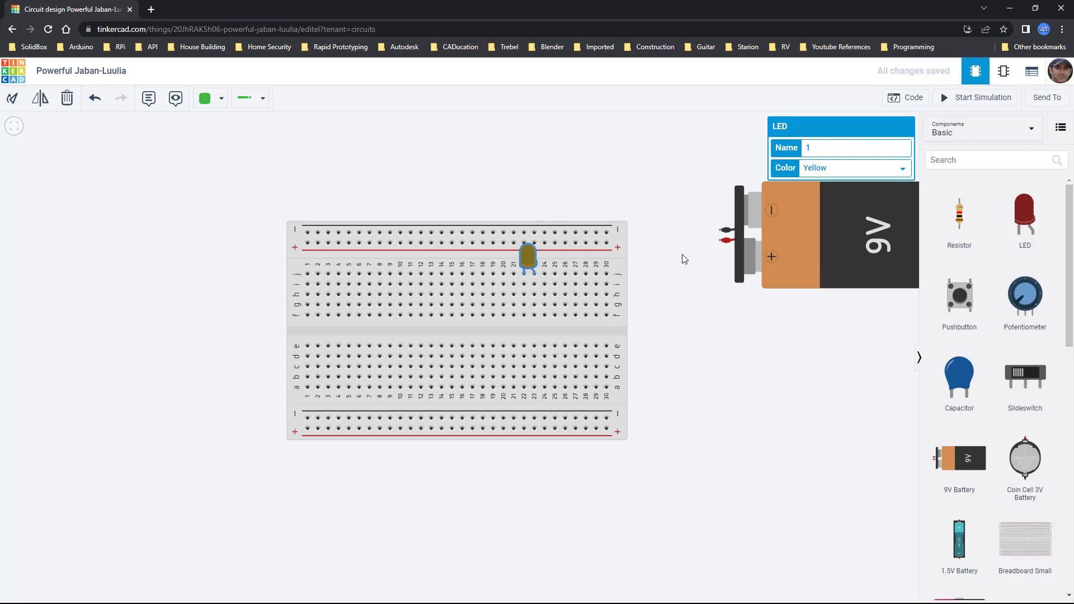
Paste three more yellow LEDs diagonally on the breadboard and add a slide switch near column 10
key(ctrl+v)
click(524, 287)
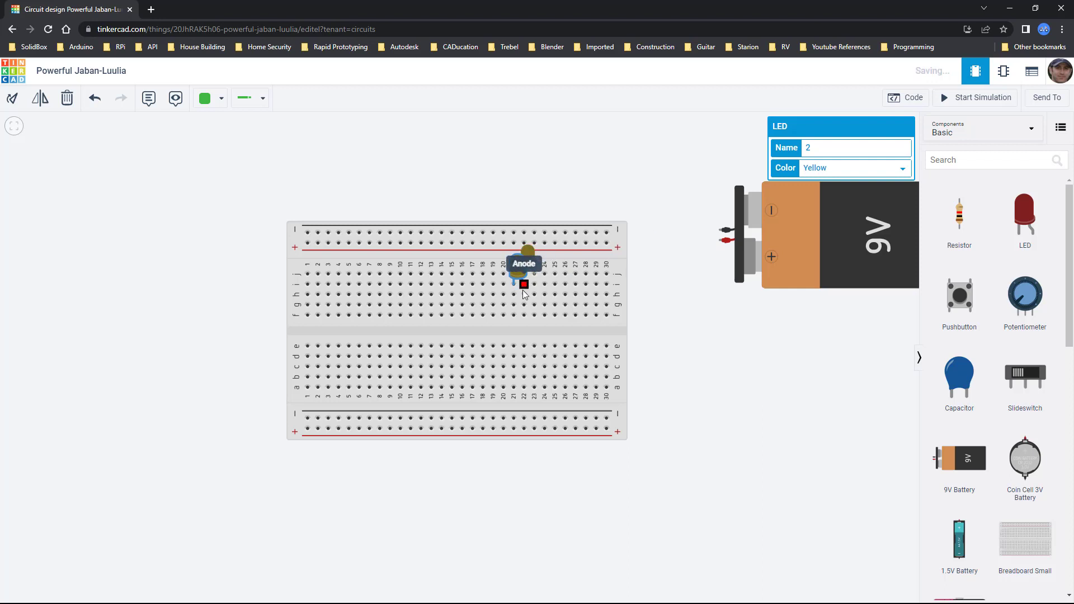
key(ctrl+v)
click(510, 296)
key(ctrl+v)
click(499, 308)
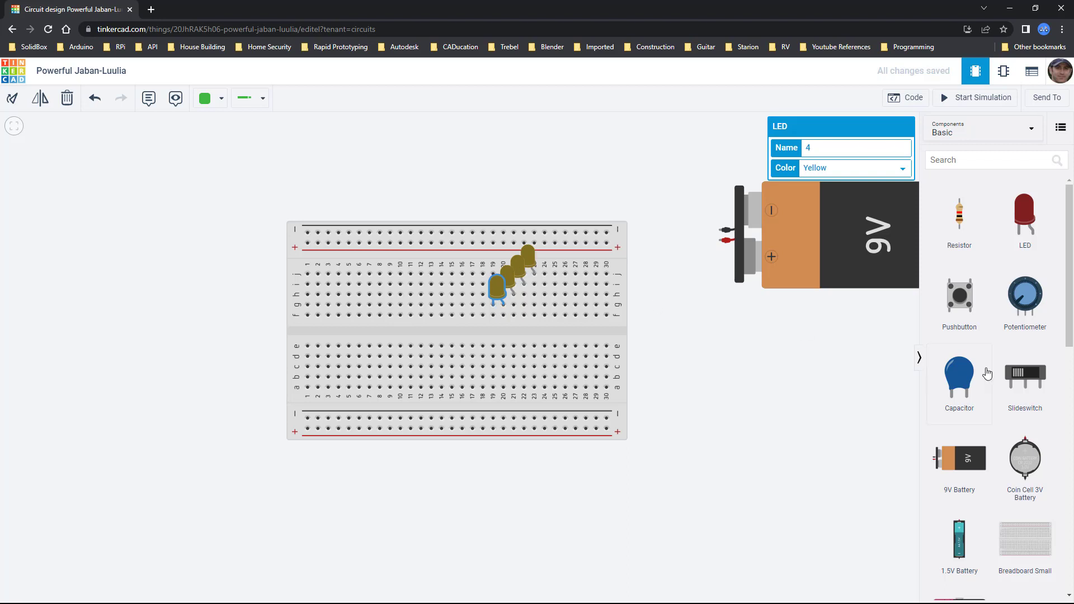
drag(1028, 381, 414, 315)
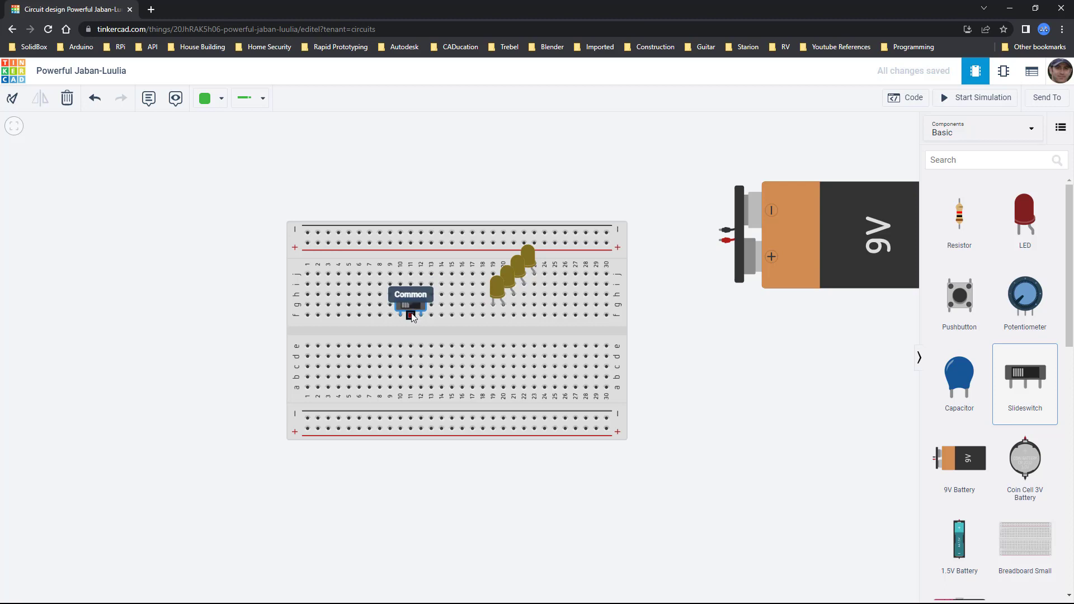
Wire the 9V battery to the breadboard rails at column 30: black for negative, red for positive
click(704, 333)
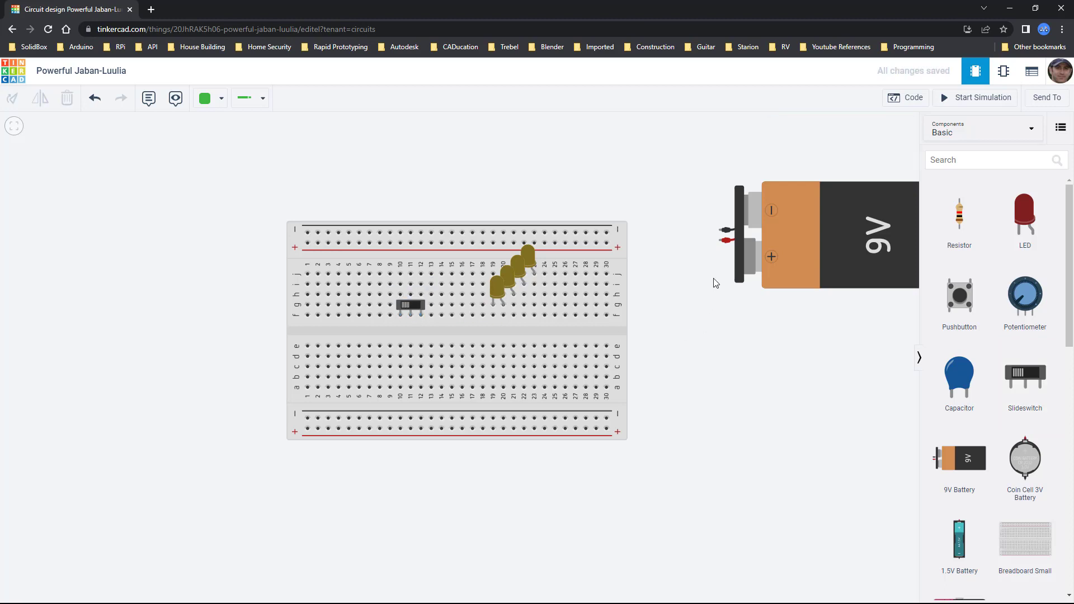
click(720, 241)
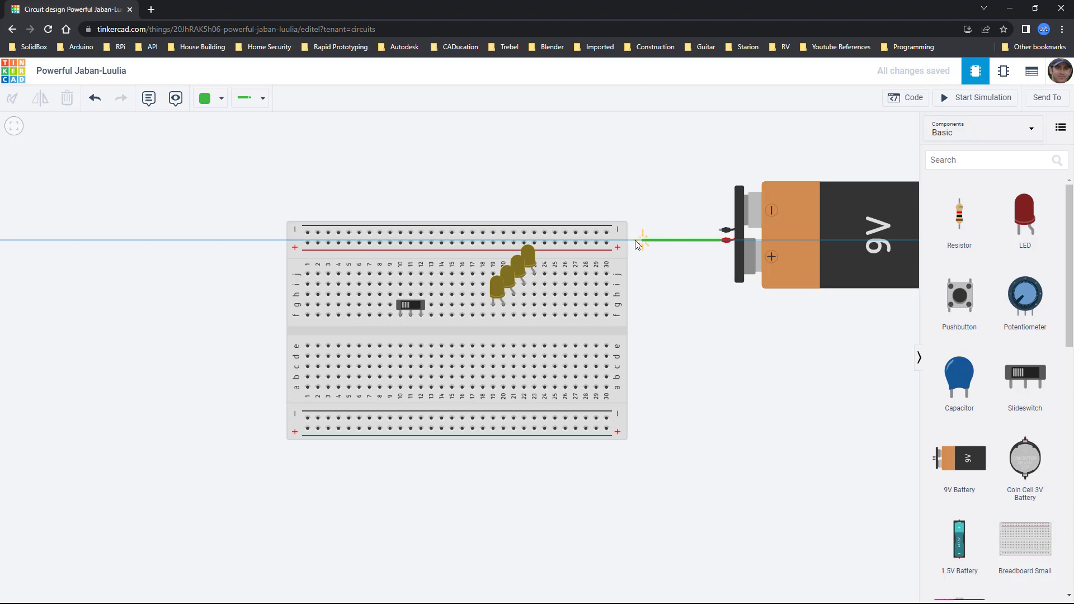
click(606, 244)
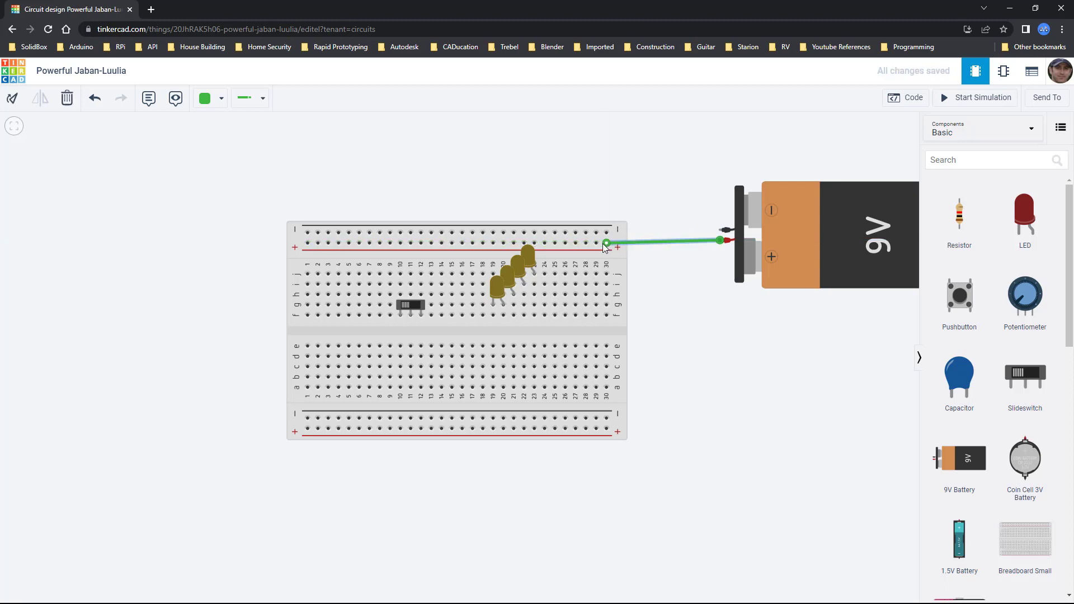
click(726, 229)
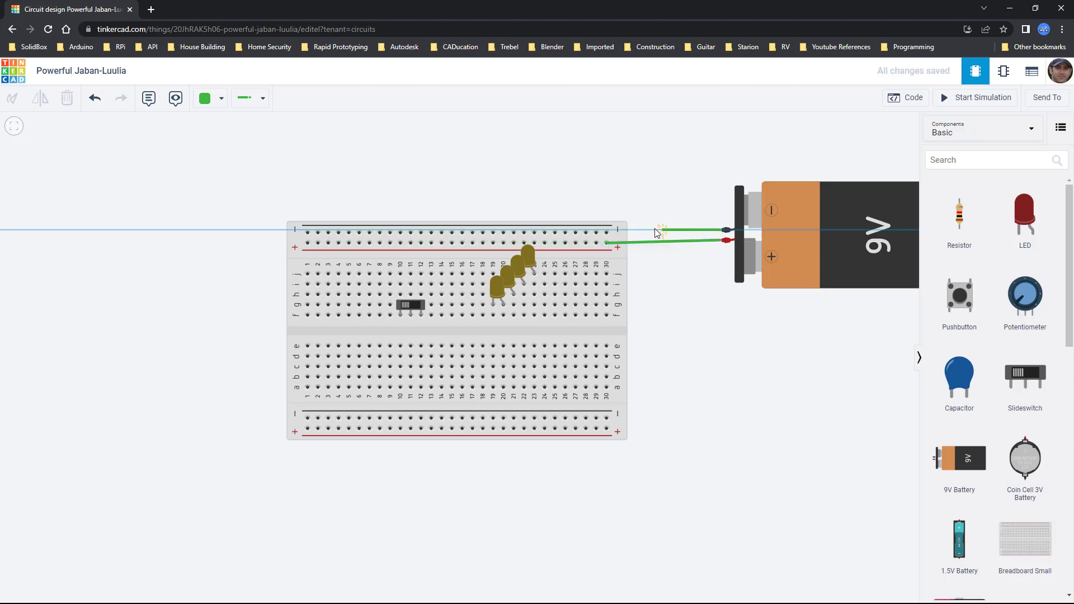
click(606, 232)
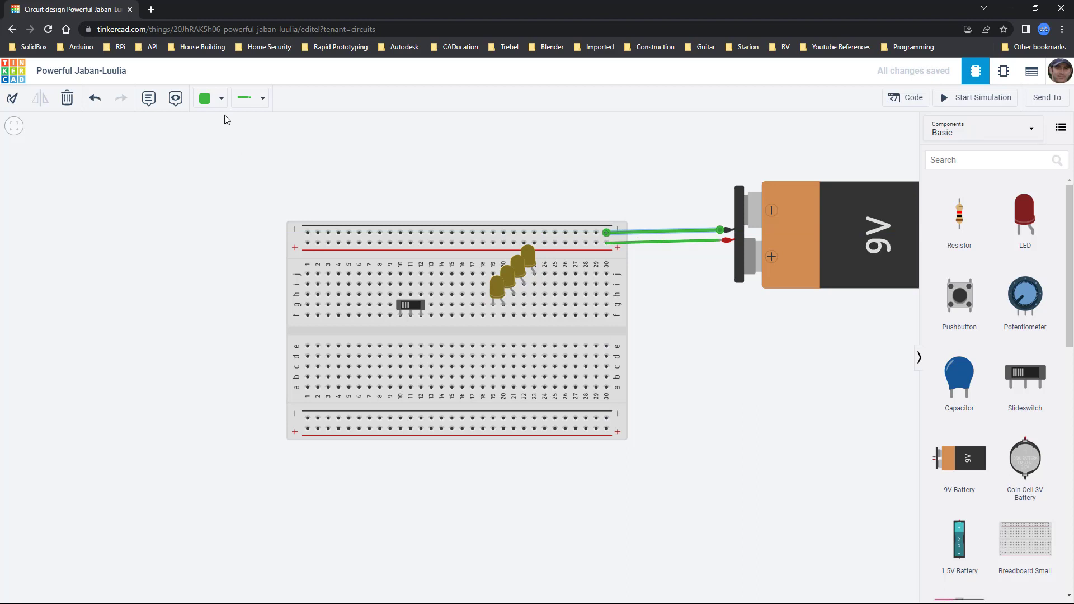
click(221, 99)
click(218, 133)
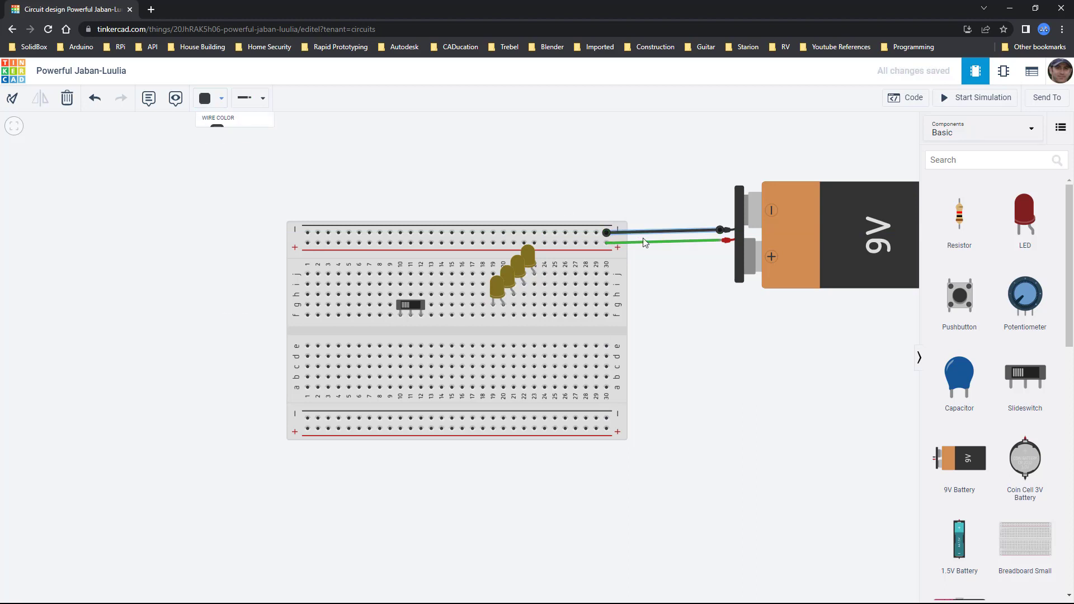
click(694, 242)
click(216, 99)
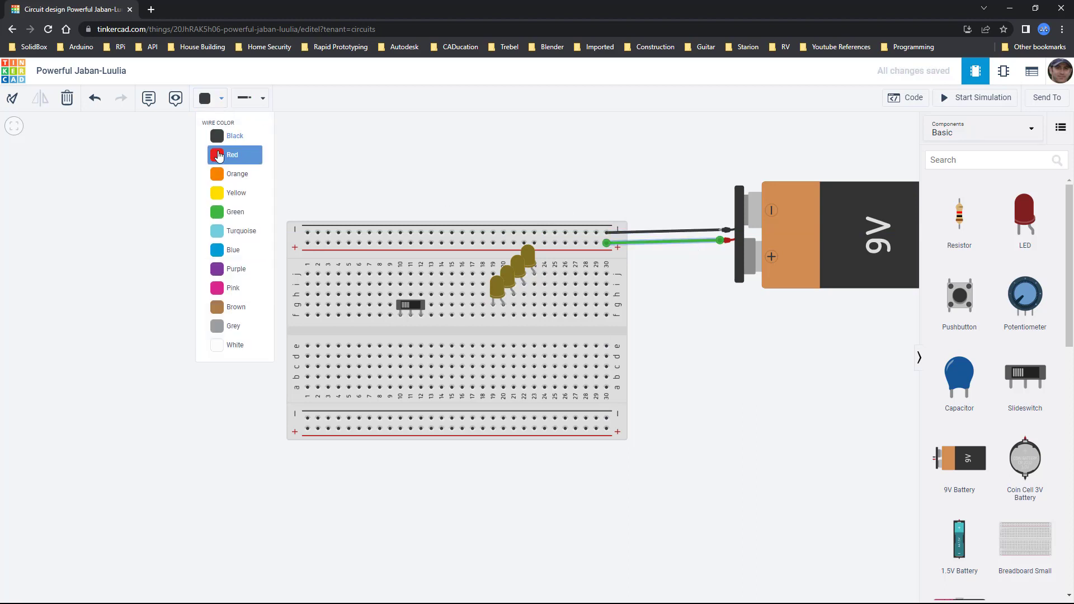
click(218, 153)
click(687, 179)
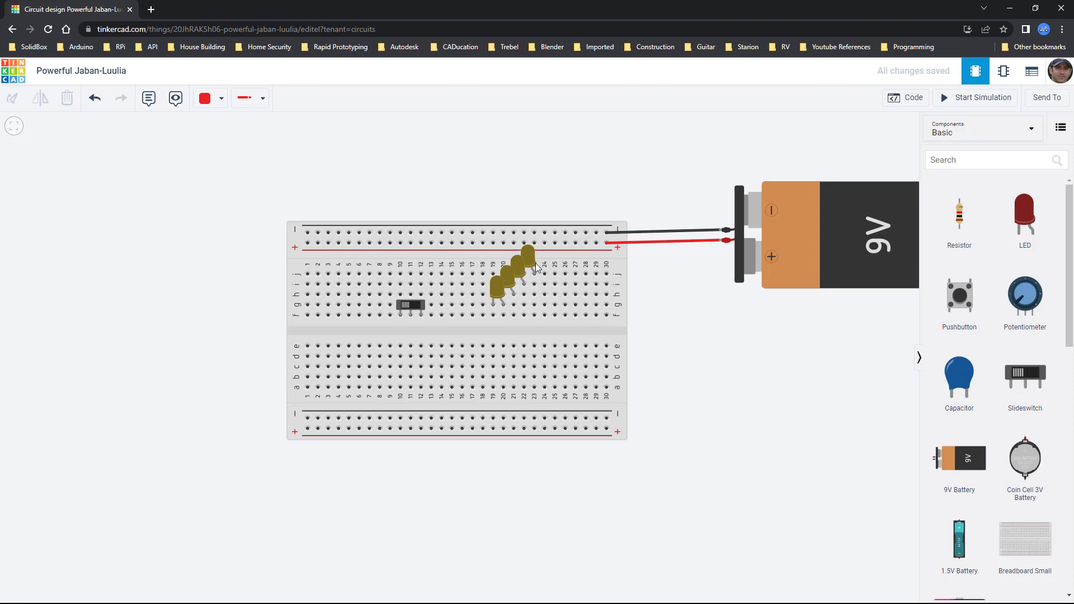
Connect the first LED to the top rail with a black wire, and route the last LED through the slide switch
click(548, 243)
click(534, 284)
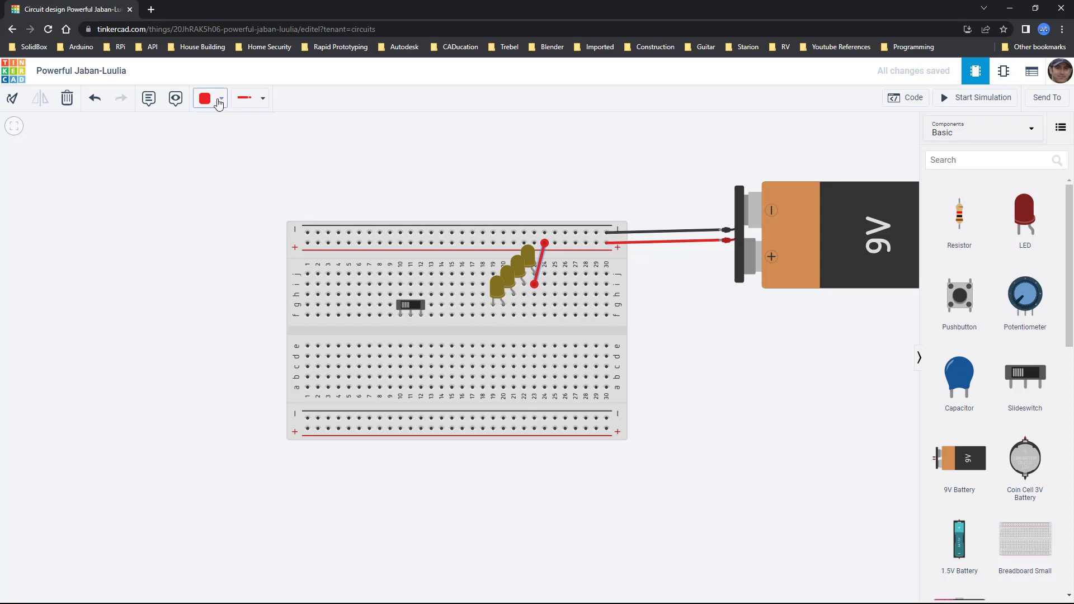
click(218, 101)
click(227, 134)
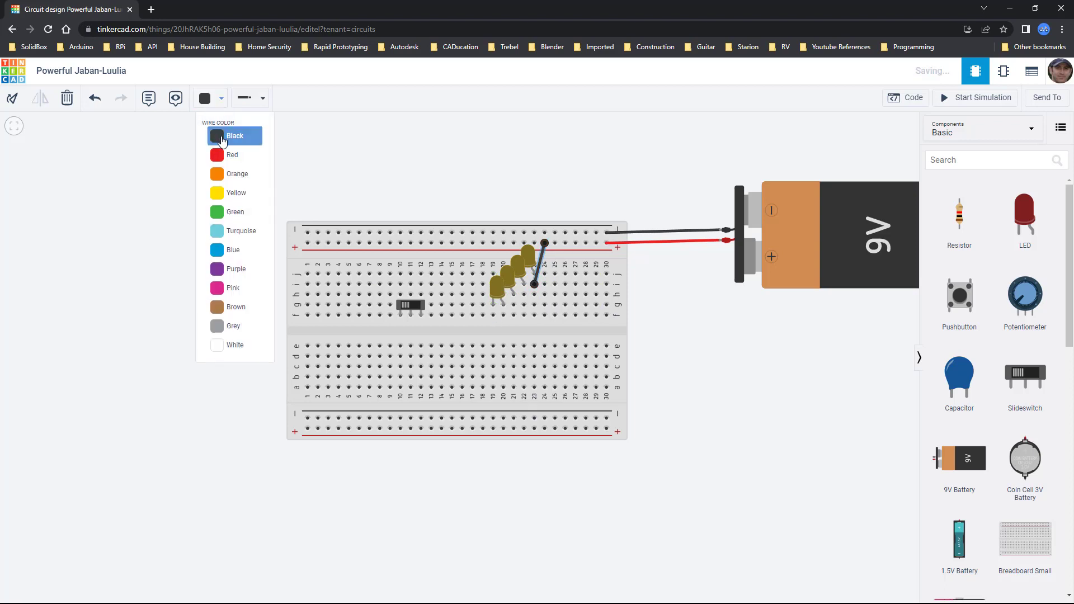
click(493, 316)
click(422, 295)
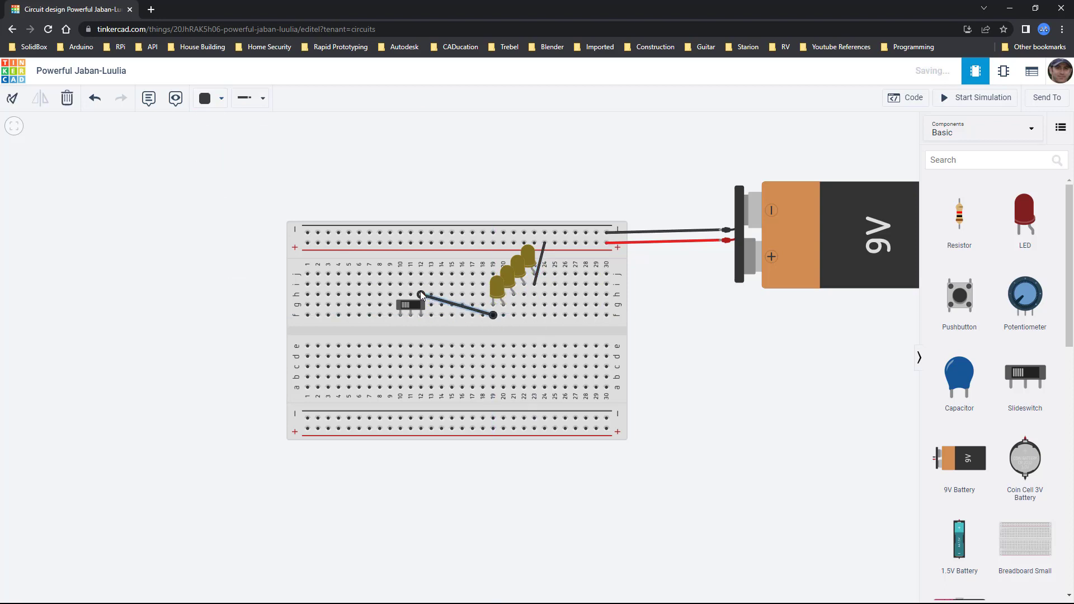
click(411, 293)
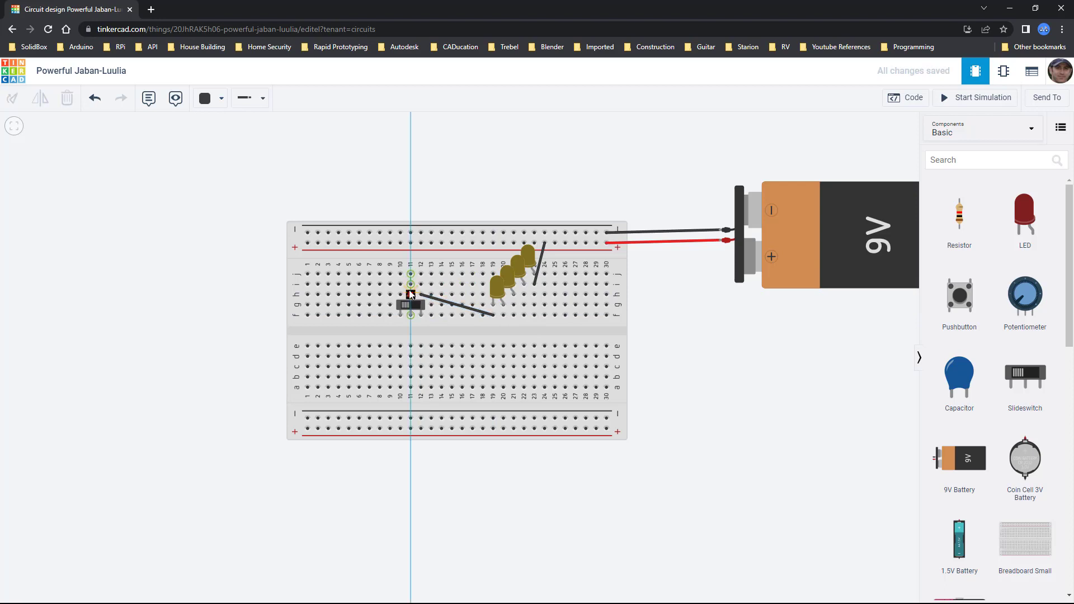
click(410, 232)
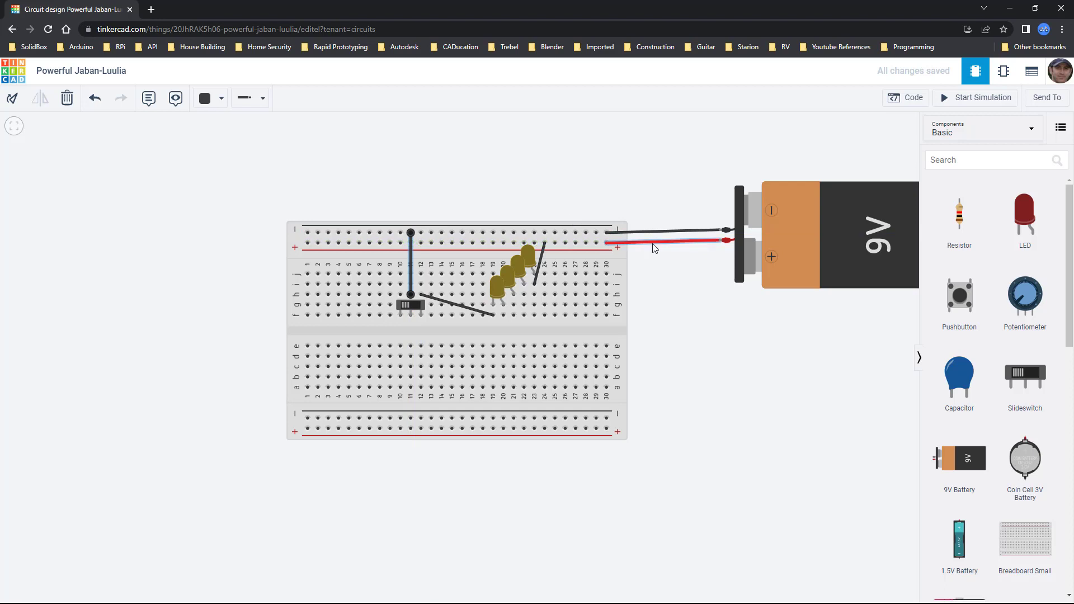
click(534, 274)
click(544, 243)
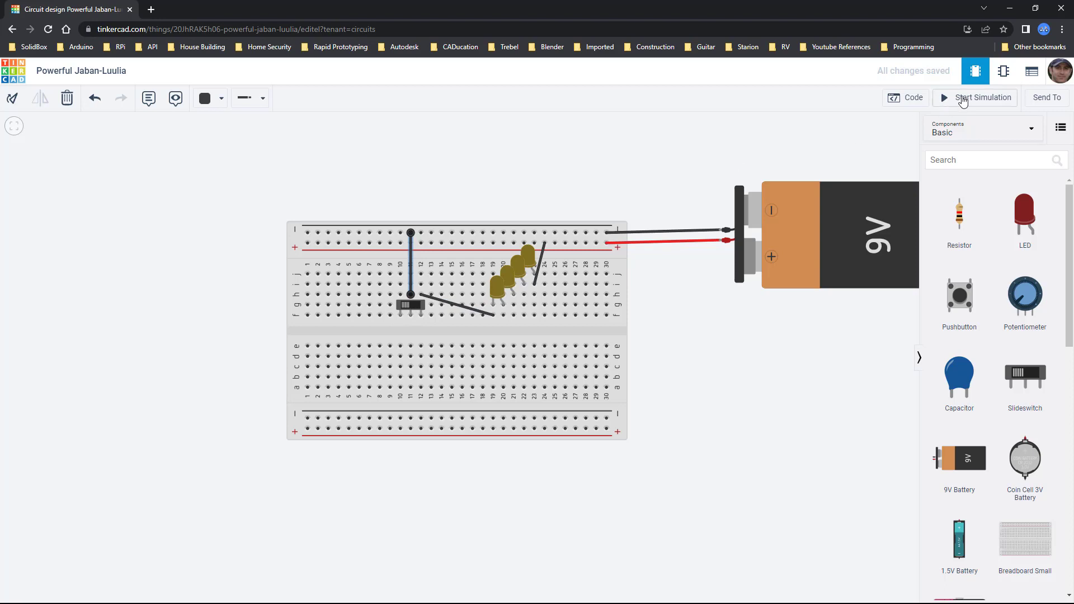
Simulate the circuit, switch the LEDs on then off with the slide switch, and stop
click(977, 97)
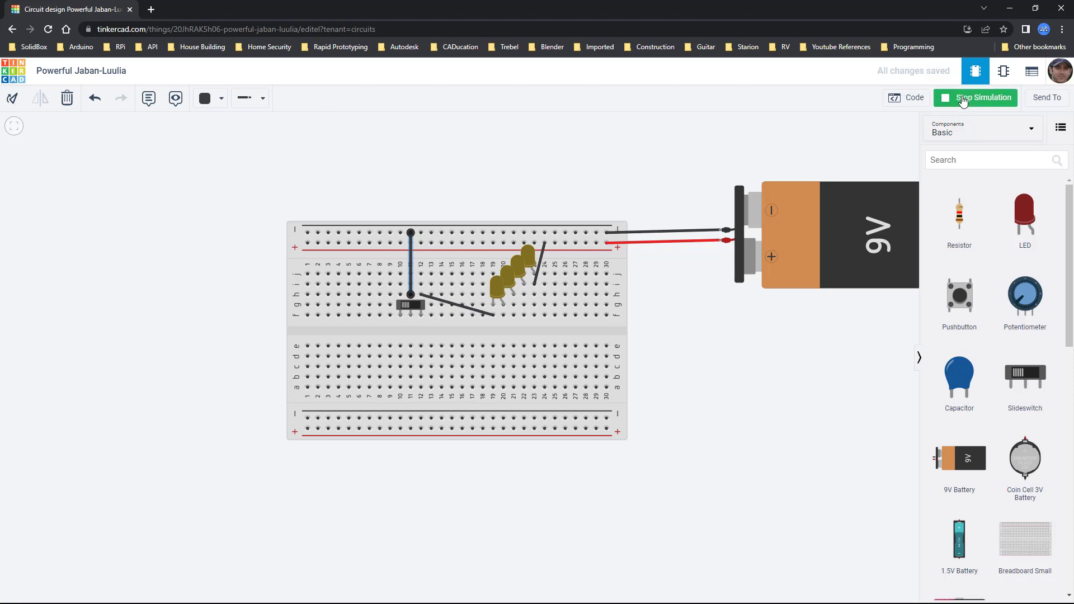
click(413, 307)
mouse_move(512, 284)
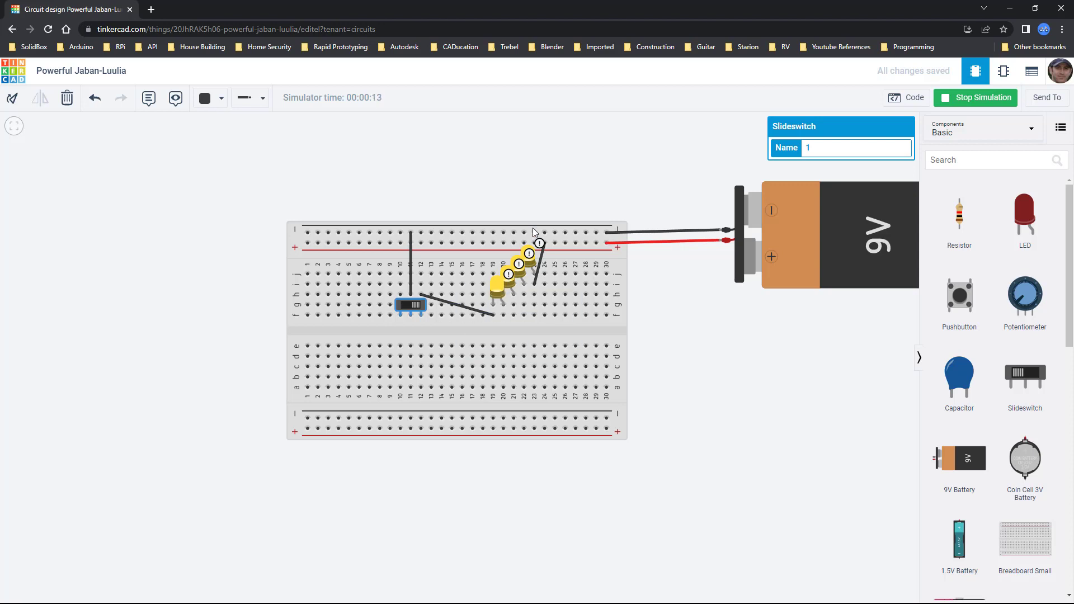
click(420, 306)
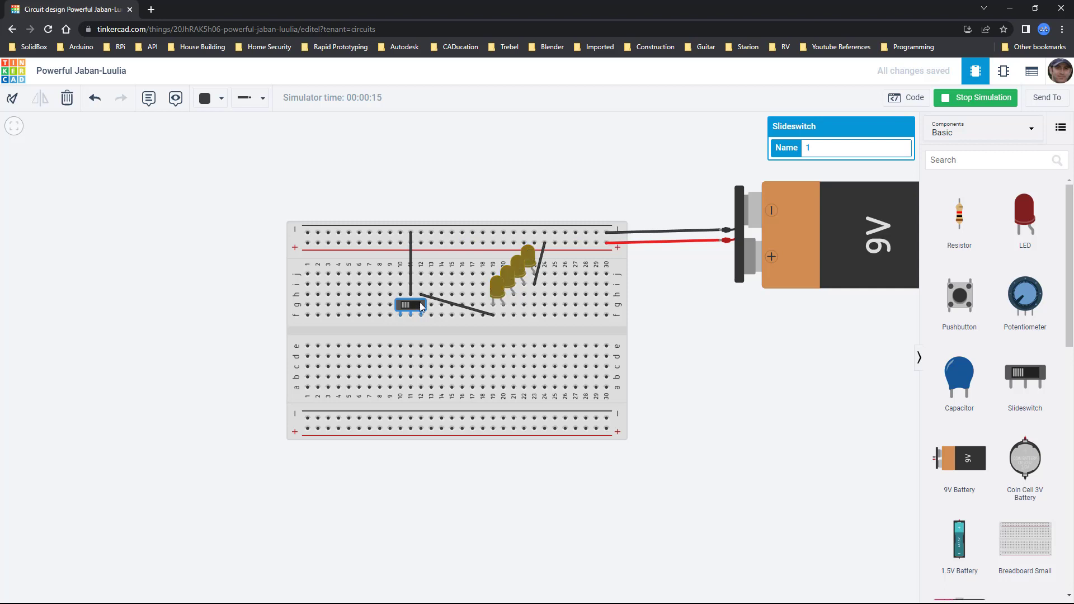
click(979, 98)
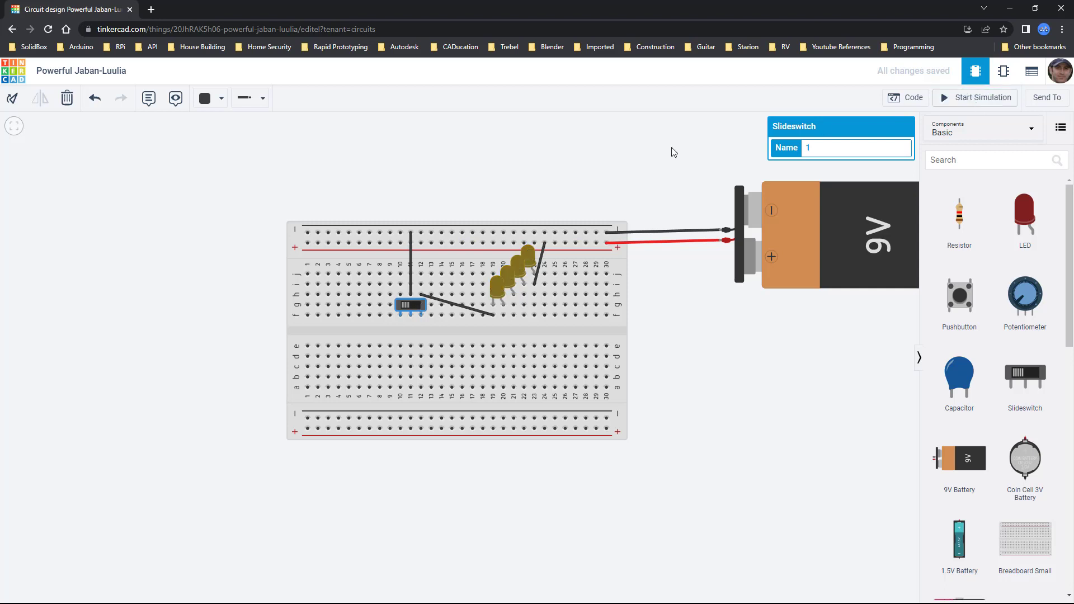
Start a fresh circuit from the dashboard and list the Arduino starter circuits
click(11, 74)
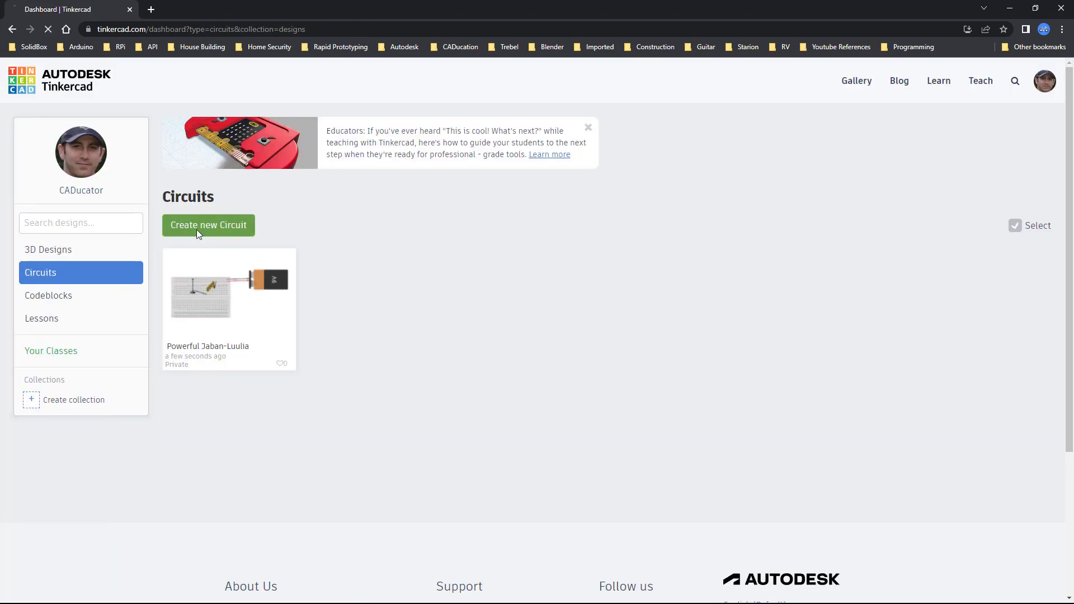
click(197, 230)
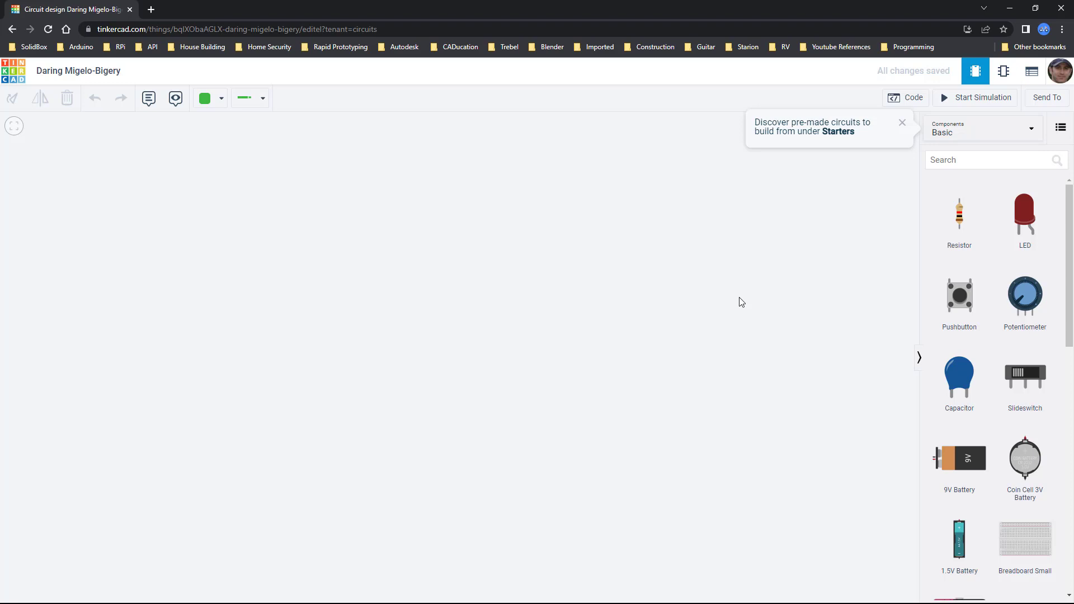
click(985, 134)
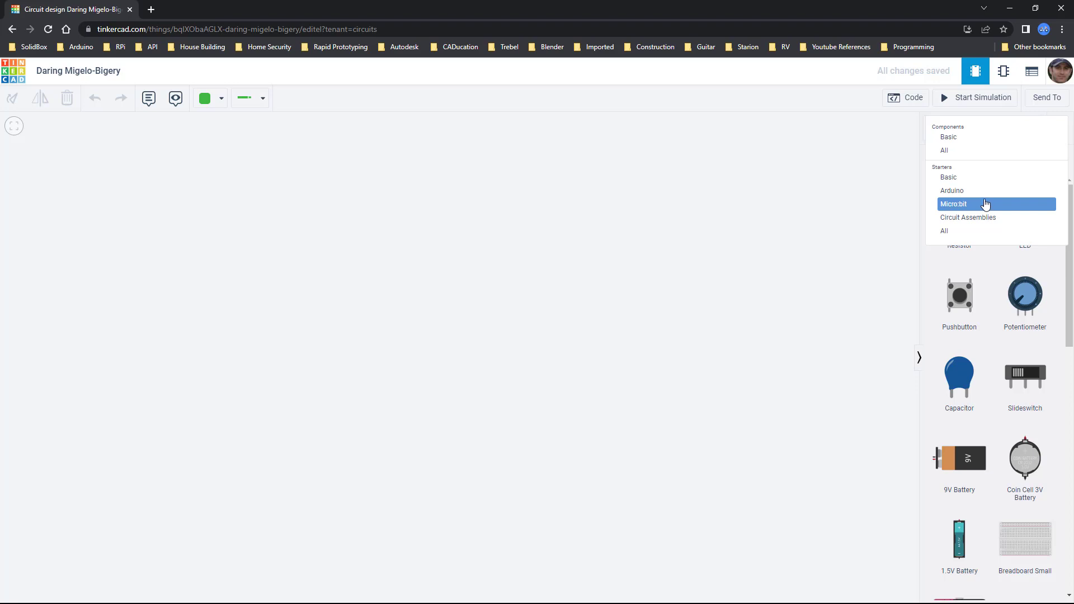
click(978, 197)
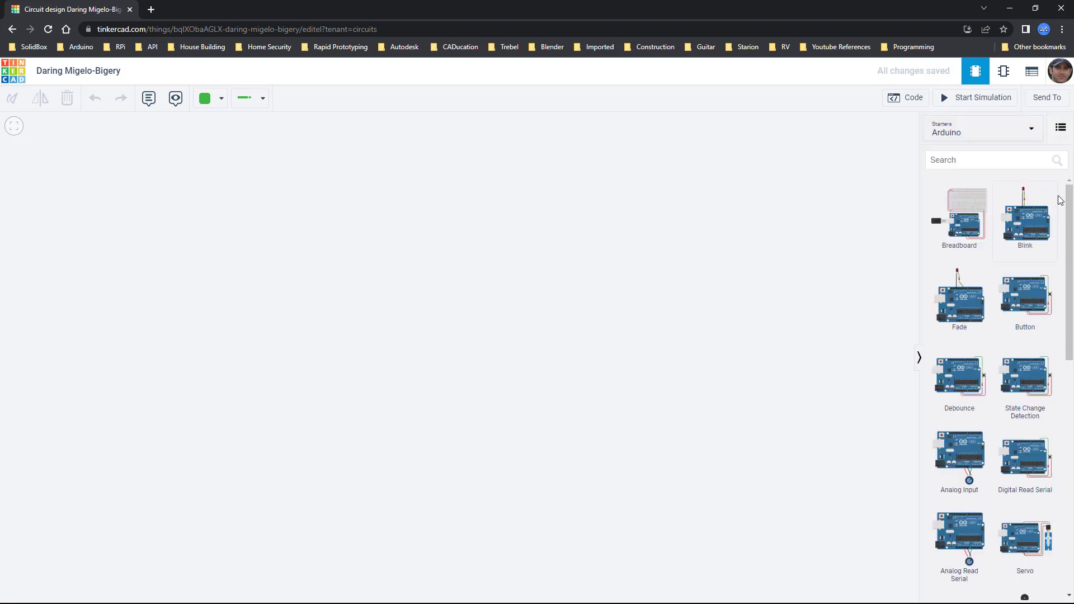
Place the Arduino Blink starter on the canvas, simulate it, and show its code
mouse_move(1067, 208)
mouse_down()
mouse_move(1069, 456)
mouse_move(1073, 200)
mouse_up()
drag(1024, 220, 496, 385)
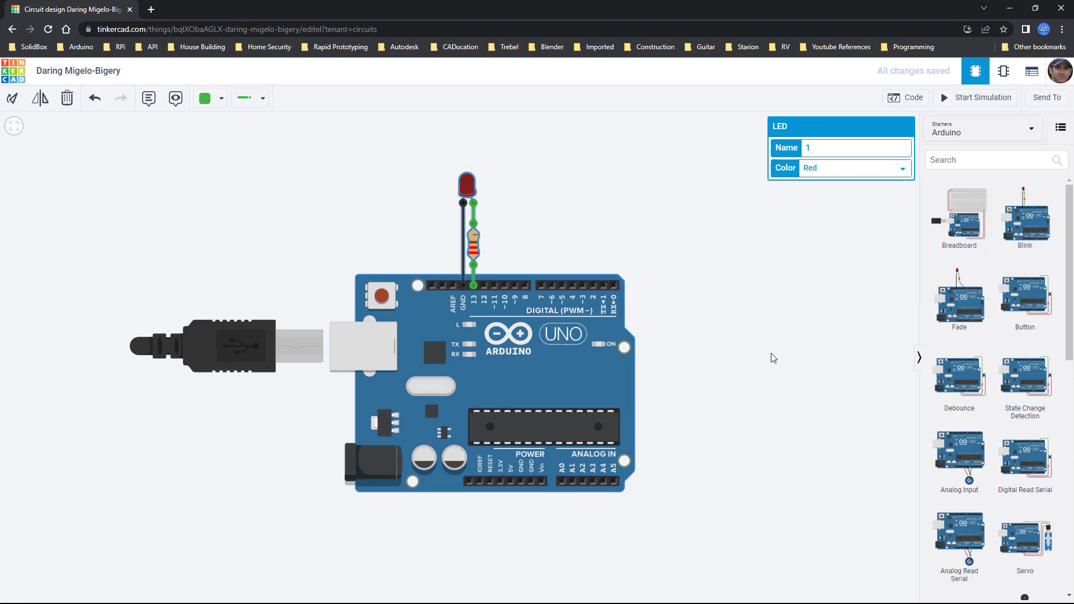
click(967, 99)
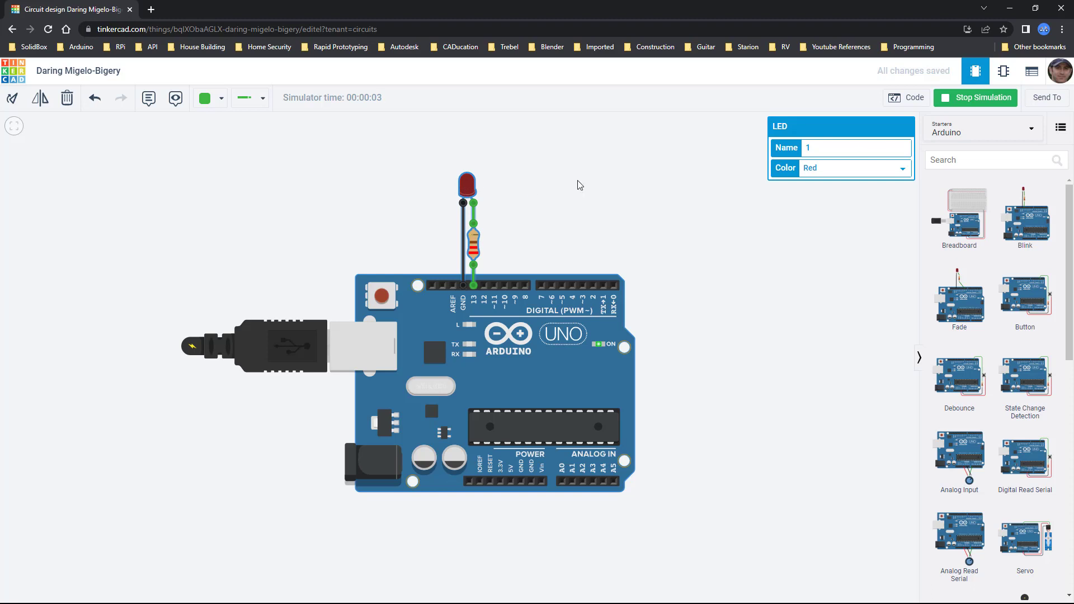
click(914, 99)
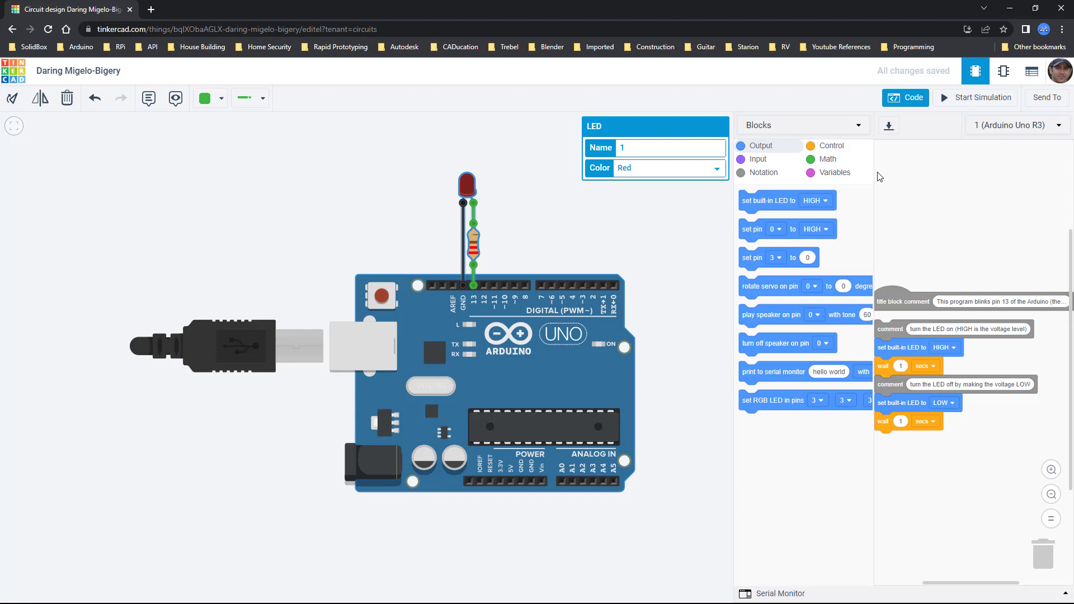
Switch the Blink code editor from Blocks to Text, confirming the conversion
click(851, 128)
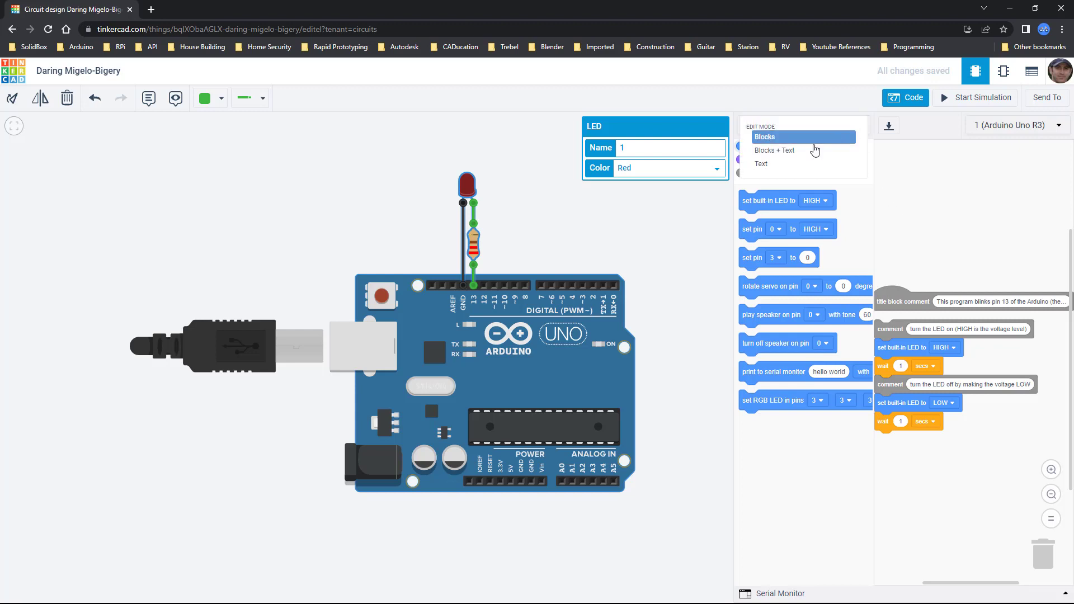
click(774, 163)
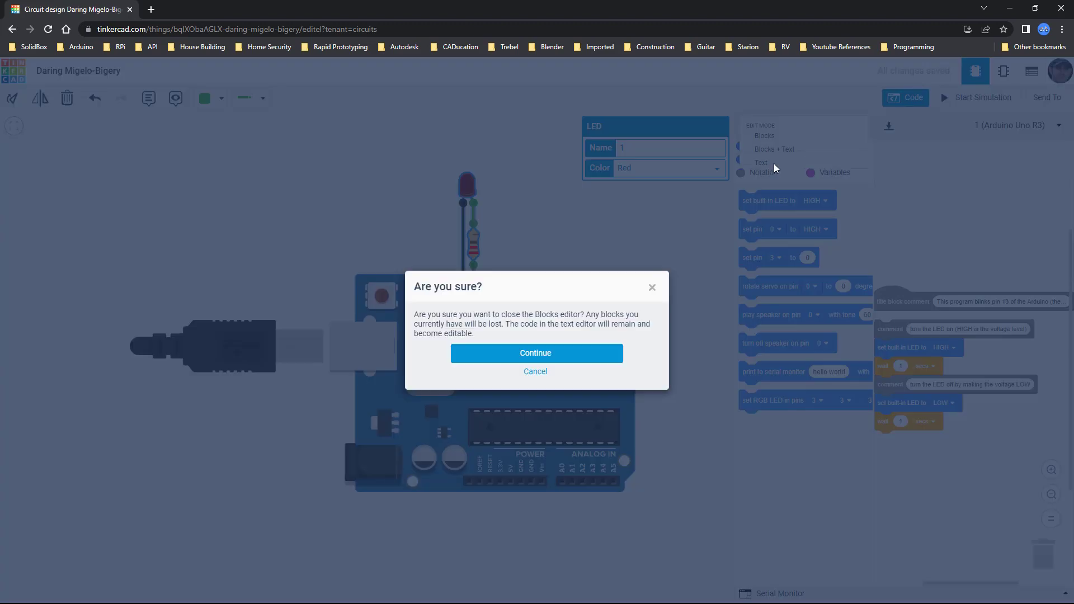
click(590, 358)
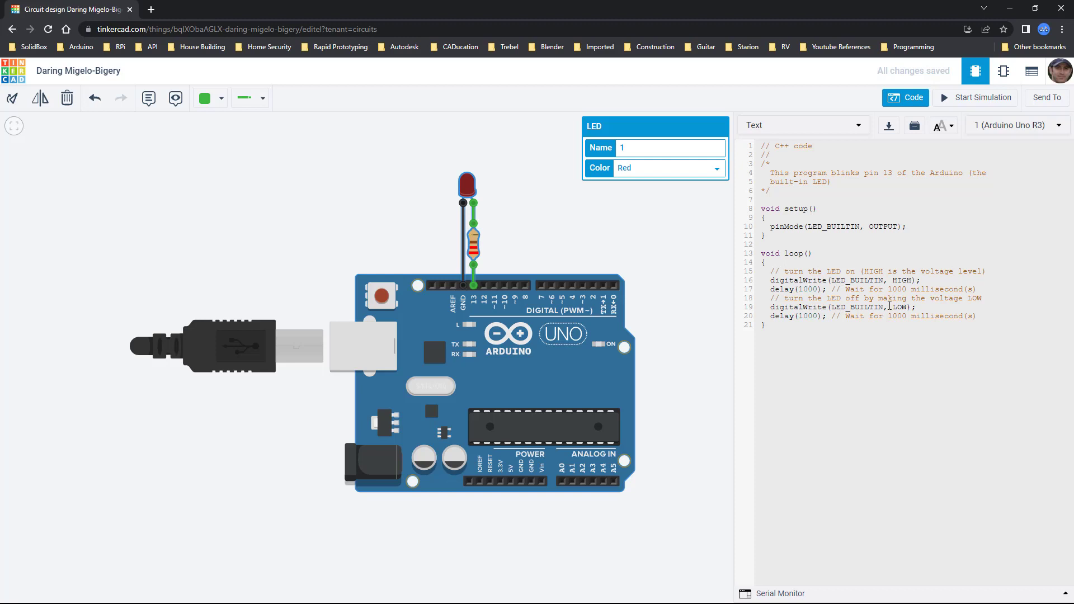
Edit the Blink code so line 17 reads delay(10) and line 20 reads delay(100)
key(BackSpace)
key(BackSpace)
click(823, 317)
key(BackSpace)
Run the Blink simulation with the faster delays, then stop it
click(977, 99)
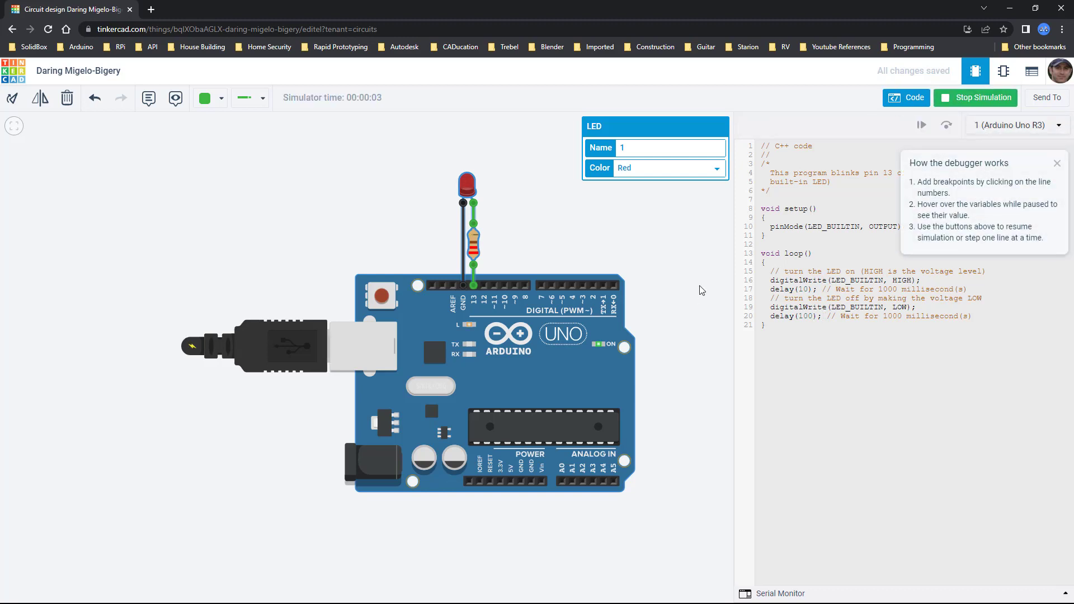
click(986, 99)
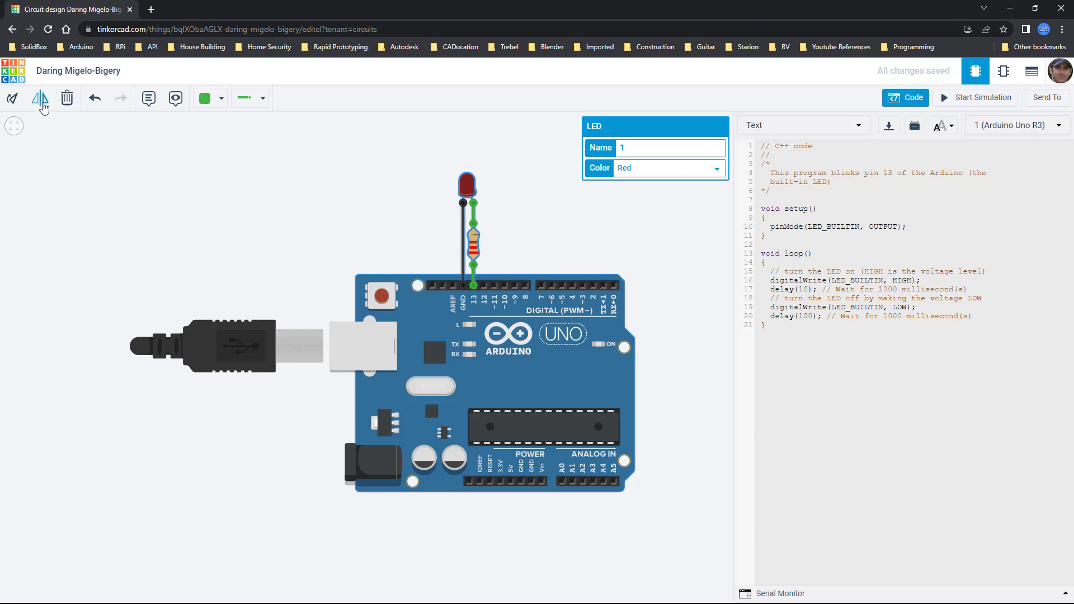
Go back to the dashboard for a new circuit and browse the Arduino starters down to LCD
click(20, 81)
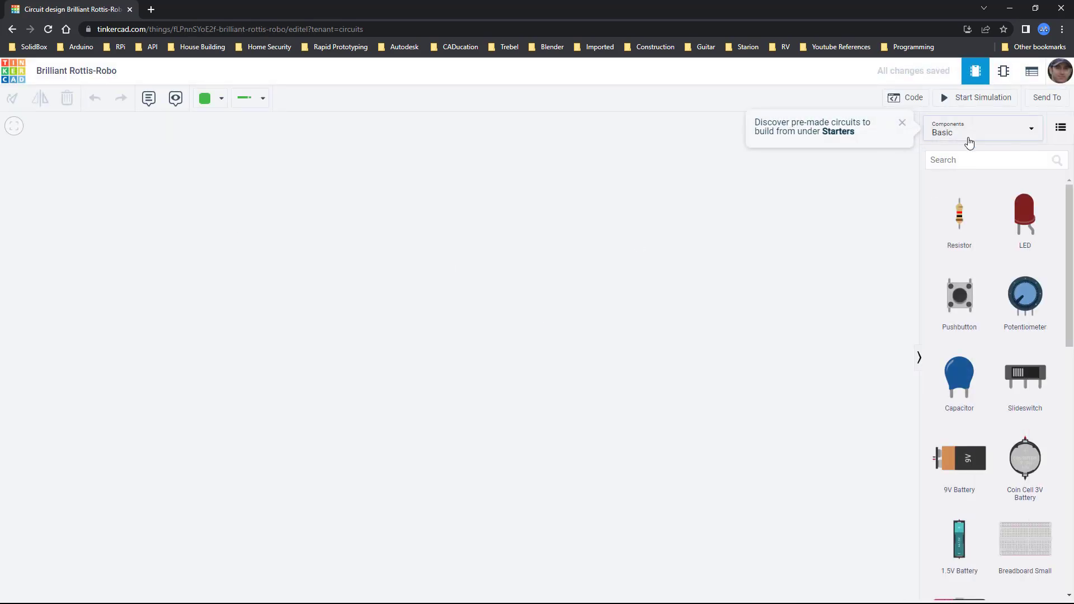
click(971, 136)
click(968, 196)
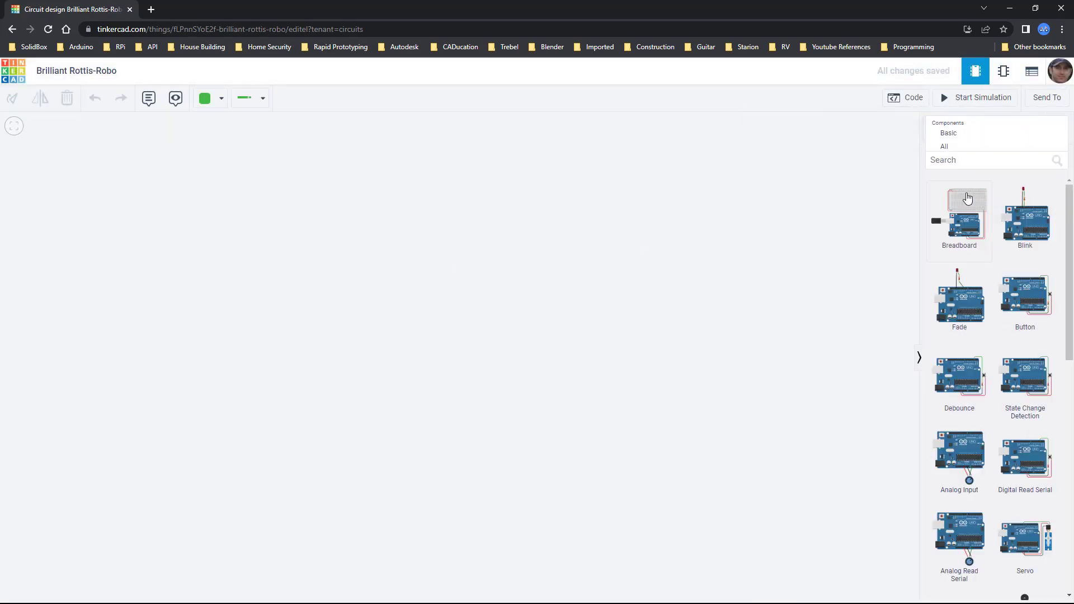
scroll(988, 268, down, 7)
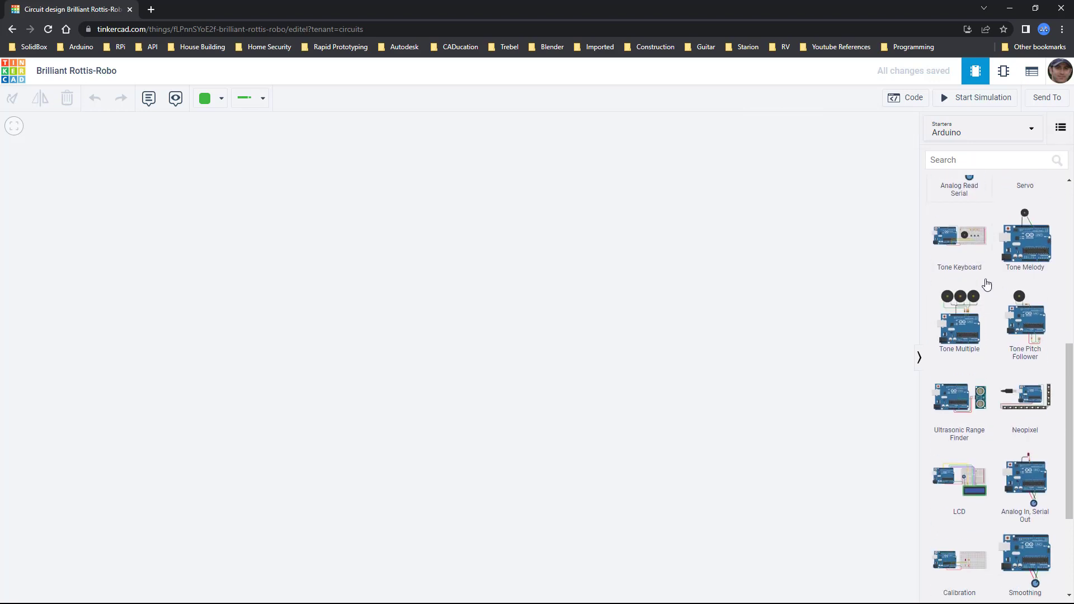
scroll(971, 425, down, 1)
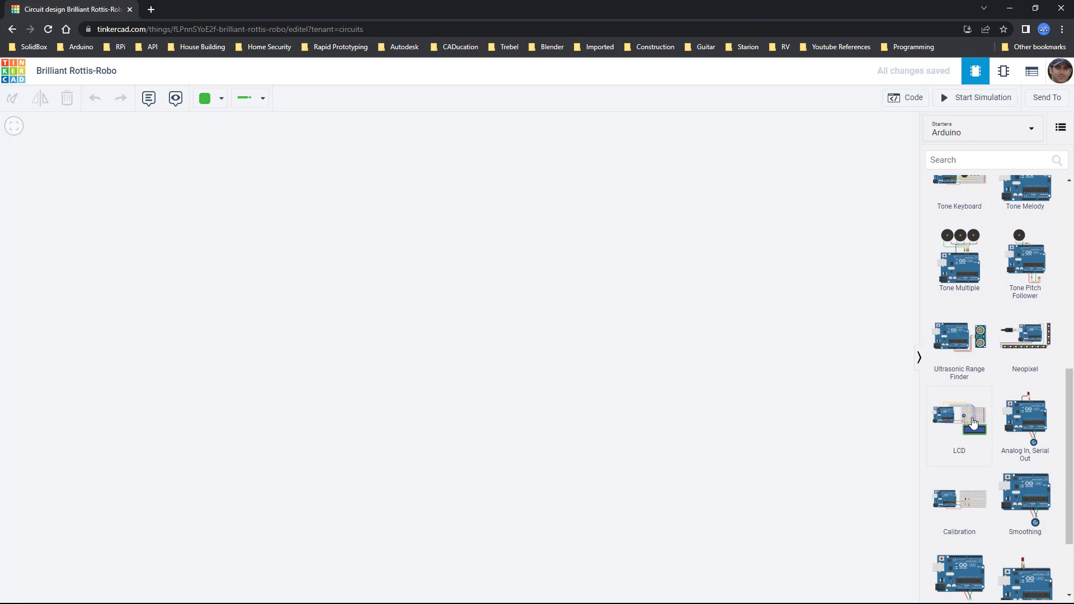
Place the LCD starter on the canvas and run its simulation briefly
drag(974, 424, 476, 334)
click(987, 99)
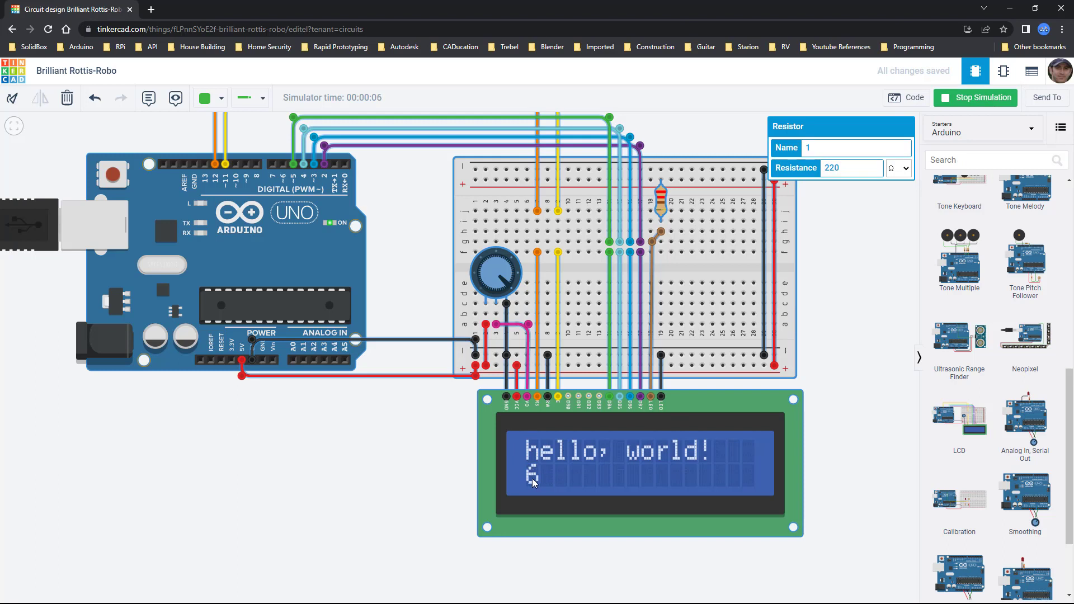
click(986, 99)
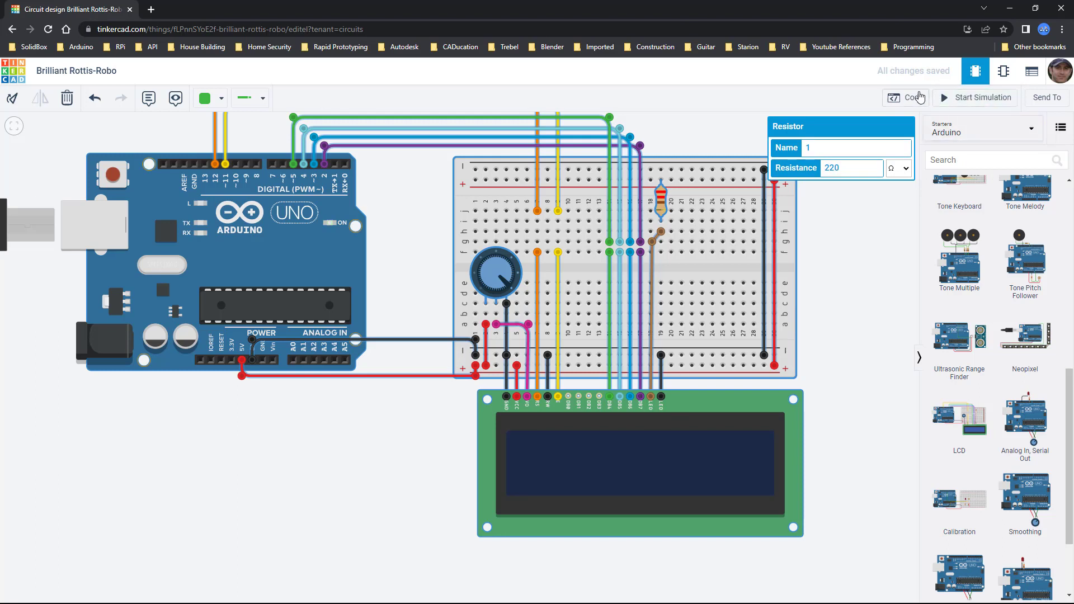
Read through the LCD sketch's LiquidCrystal code, then close the code panel
click(919, 98)
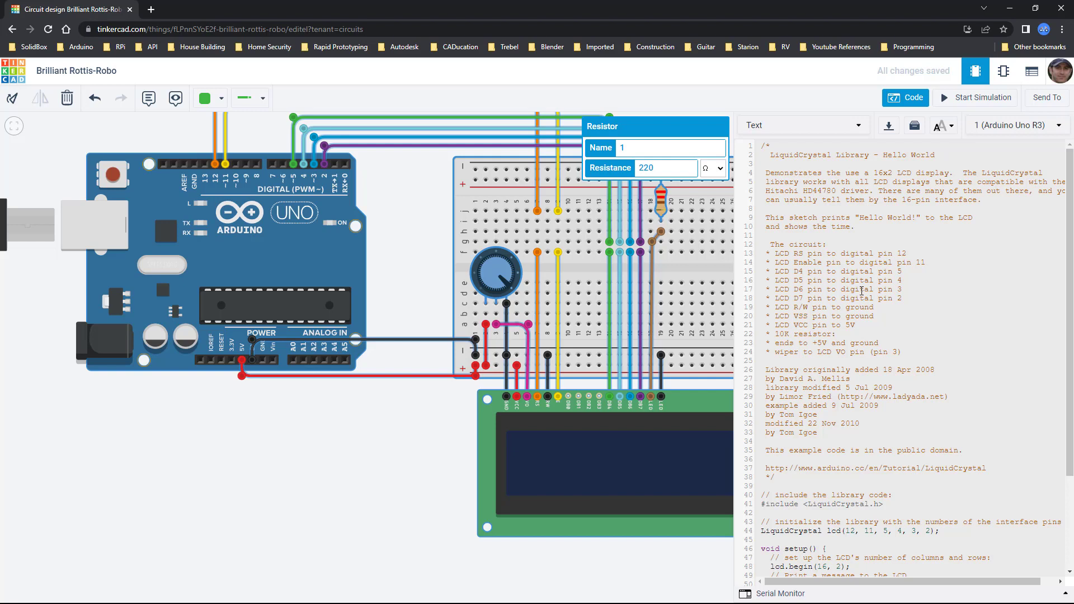
scroll(862, 292, down, 2)
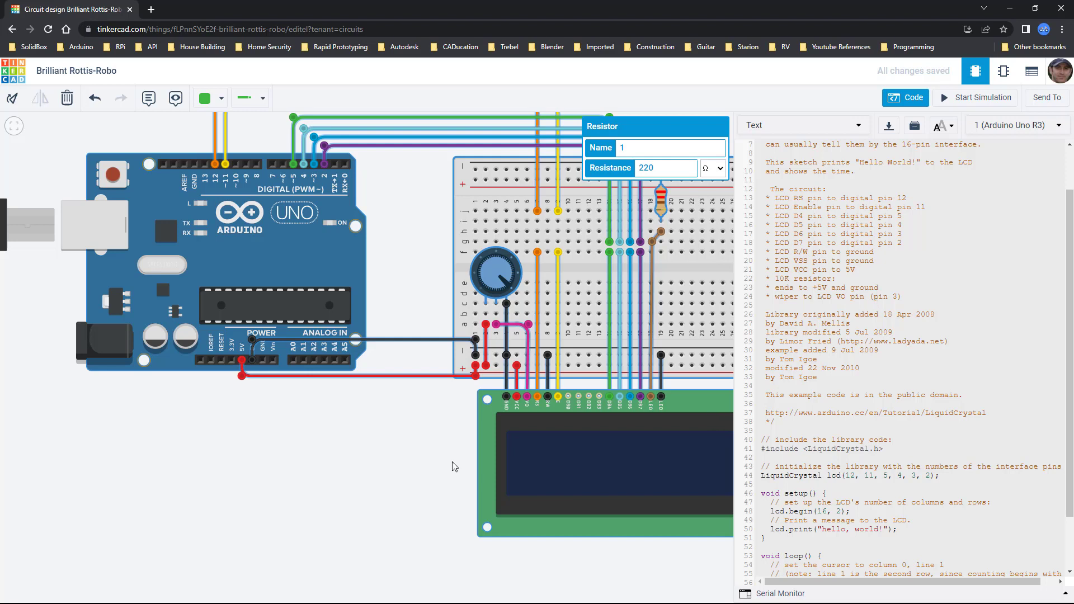
click(906, 98)
Rerun the simulation, turn the potentiometer to vary the LCD contrast, then stop
click(993, 104)
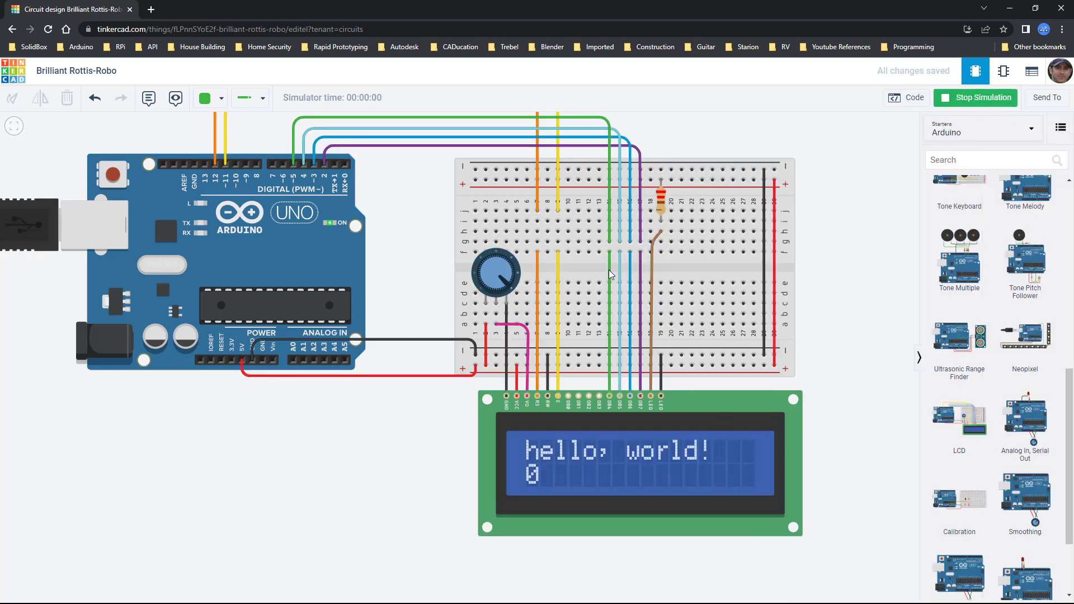
drag(515, 297, 543, 308)
drag(510, 291, 510, 314)
click(967, 103)
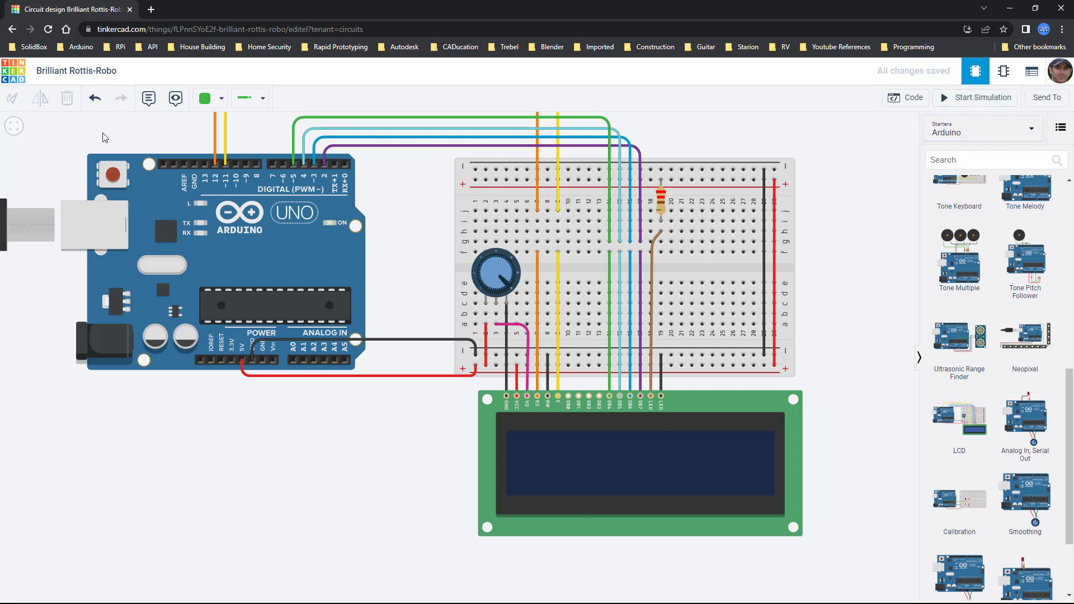
On a new design, drop the Arduino Neopixel starter onto the canvas and simulate it
click(13, 76)
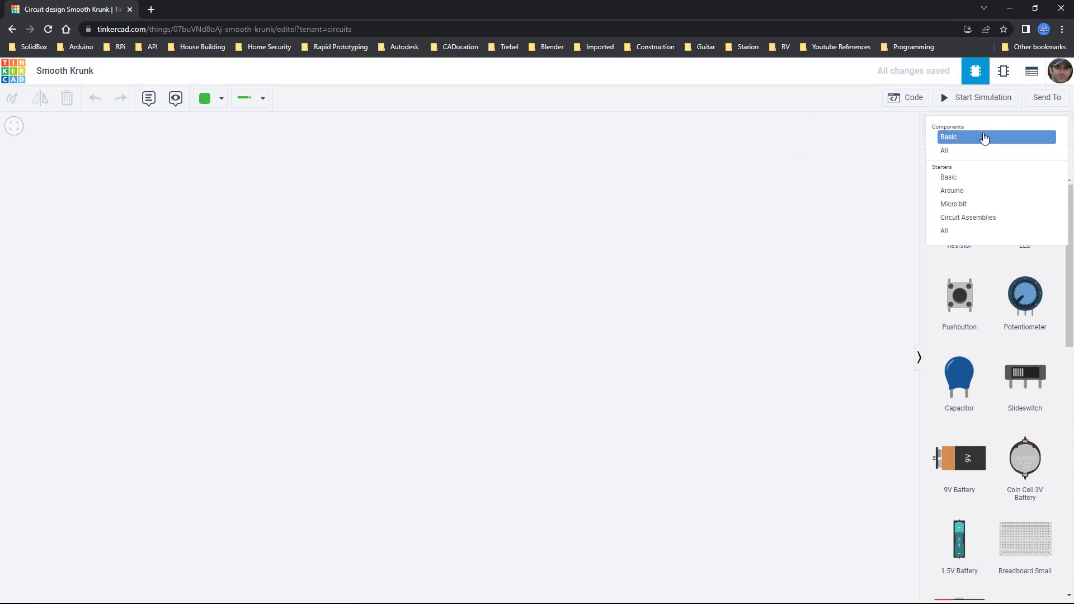
click(969, 192)
scroll(983, 347, down, 10)
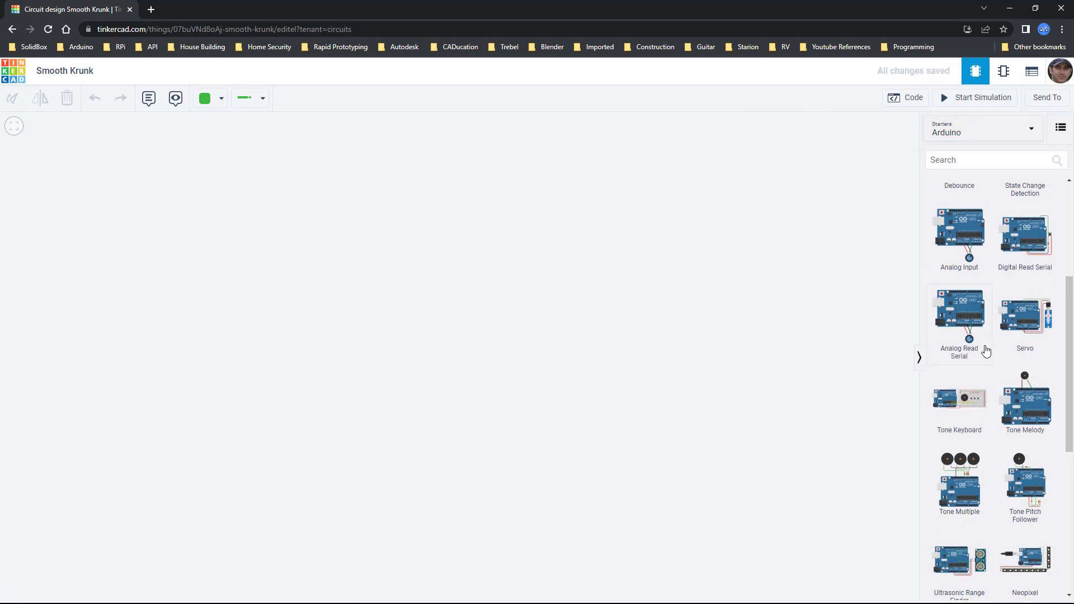
drag(1042, 274, 527, 299)
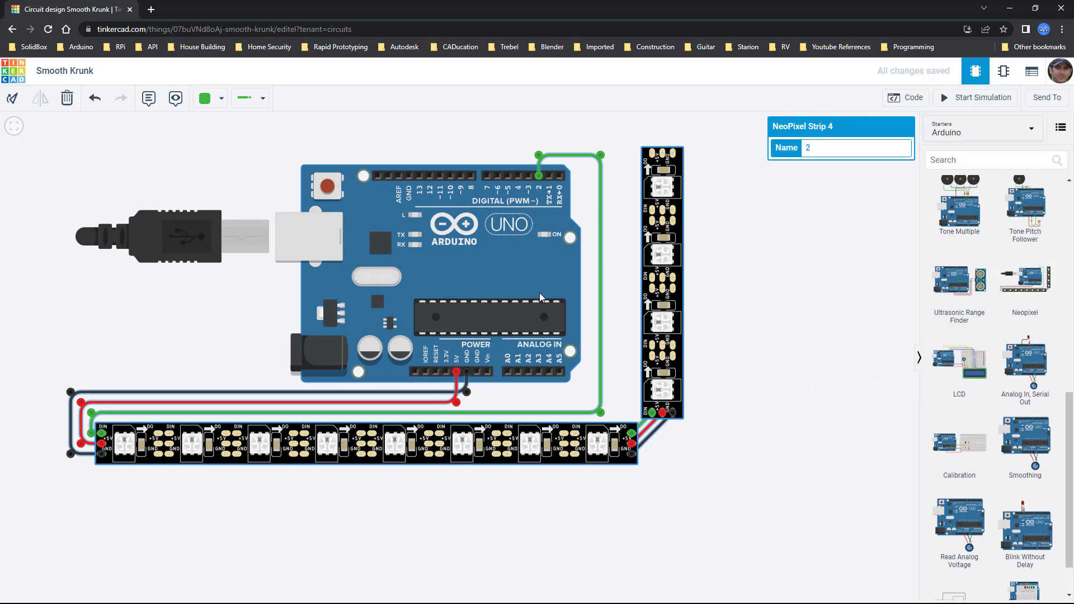
click(963, 99)
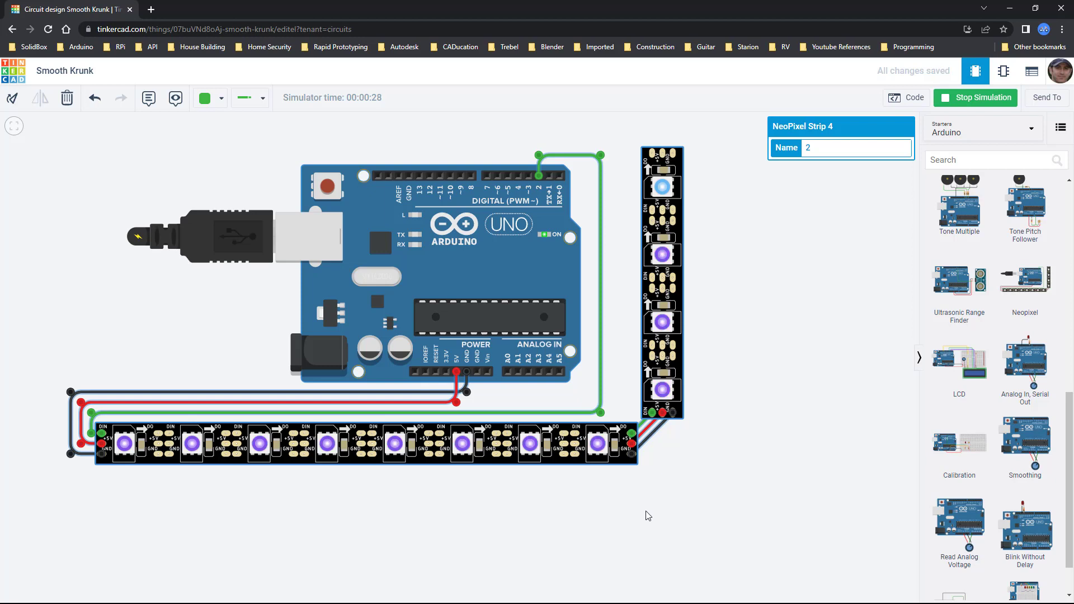
Glance at the NeoPixel sketch, stop the simulation, and close the code panel
click(907, 98)
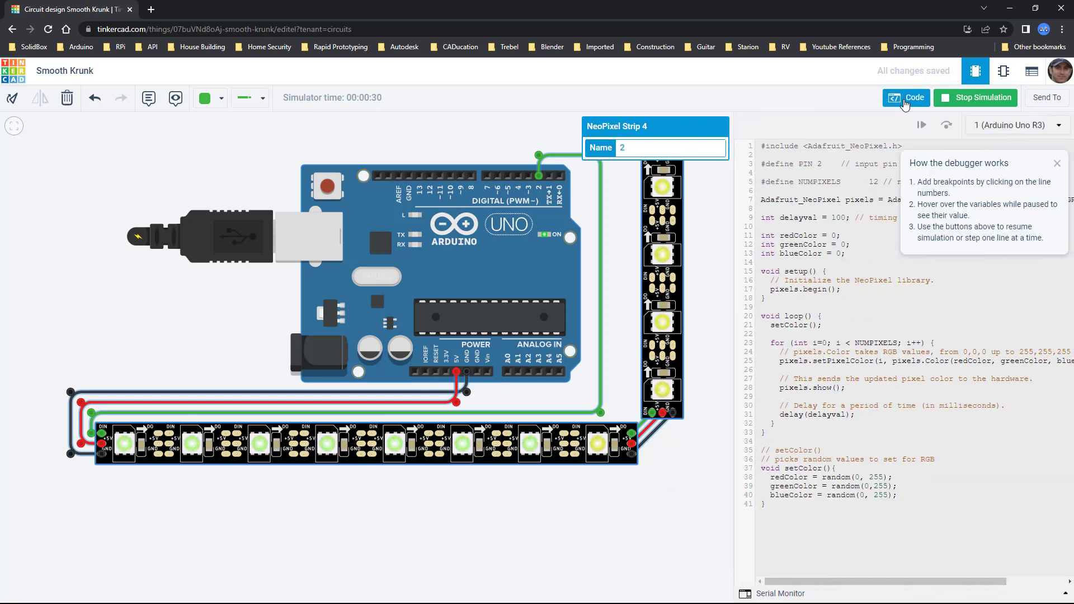
click(958, 99)
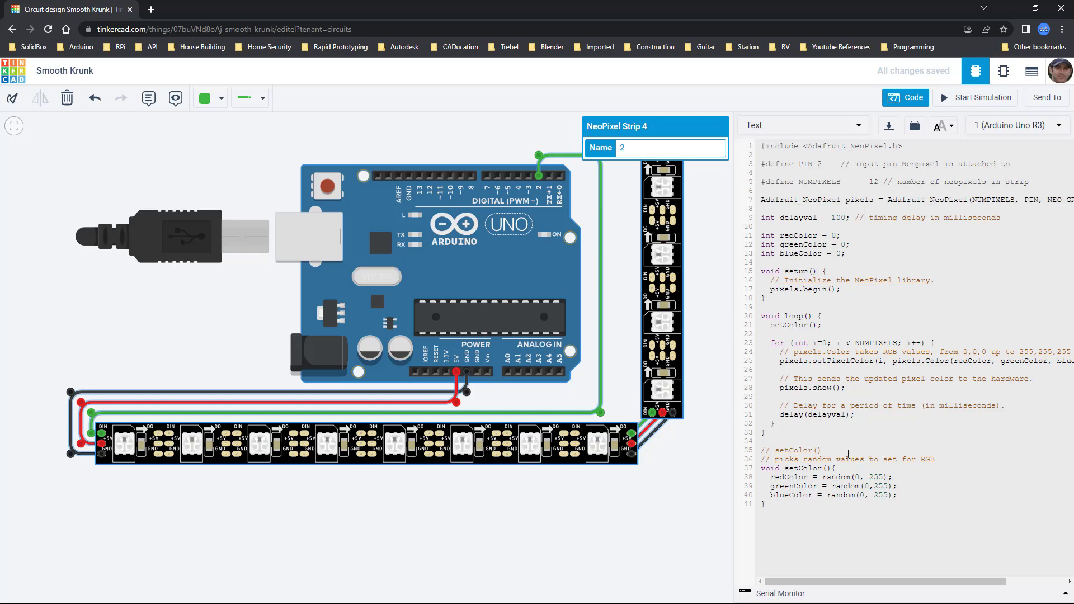
click(709, 514)
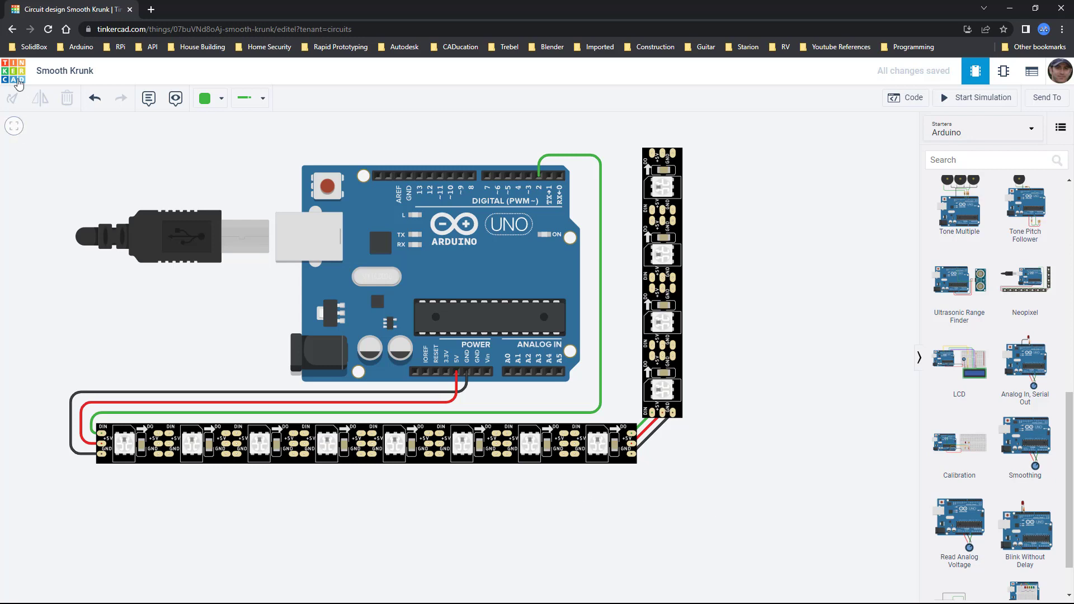
Create a fresh circuit, add the micro:bit Gestures starter from Micro:bit starters, and zoom to fit
click(18, 75)
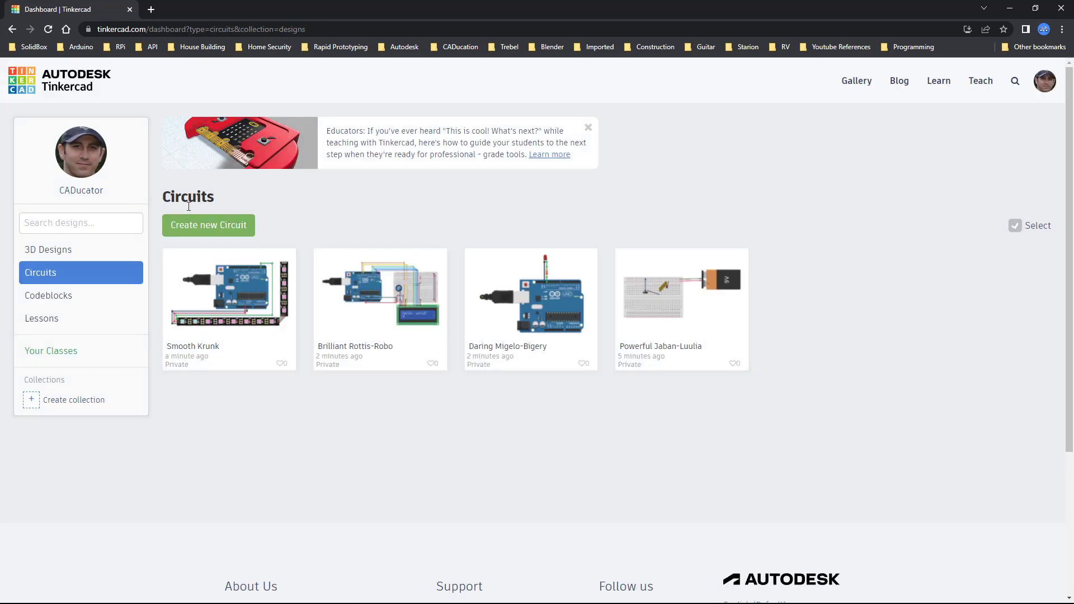
click(211, 225)
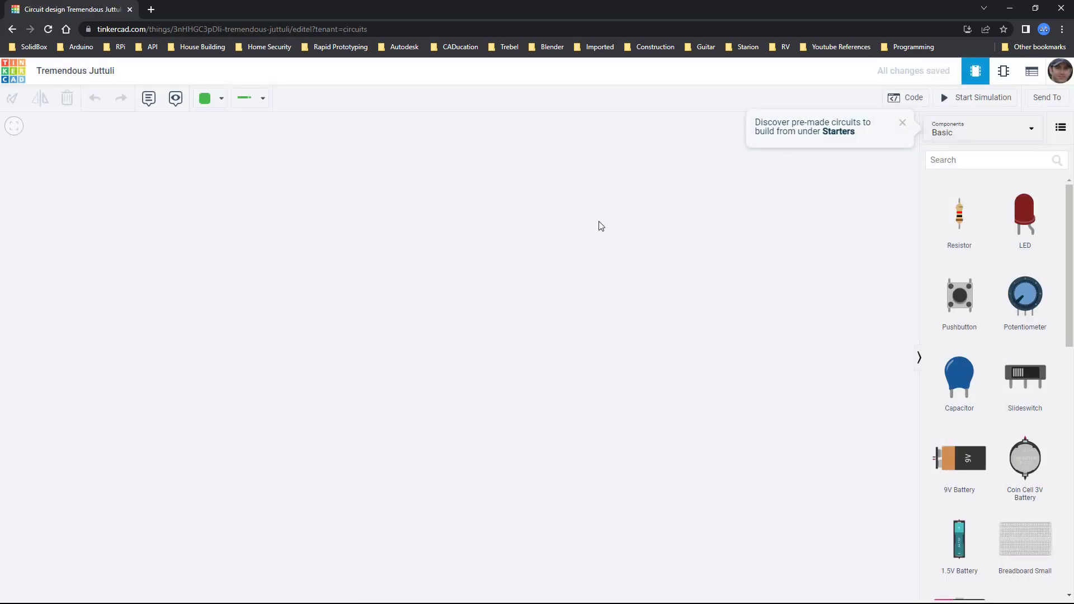
click(957, 135)
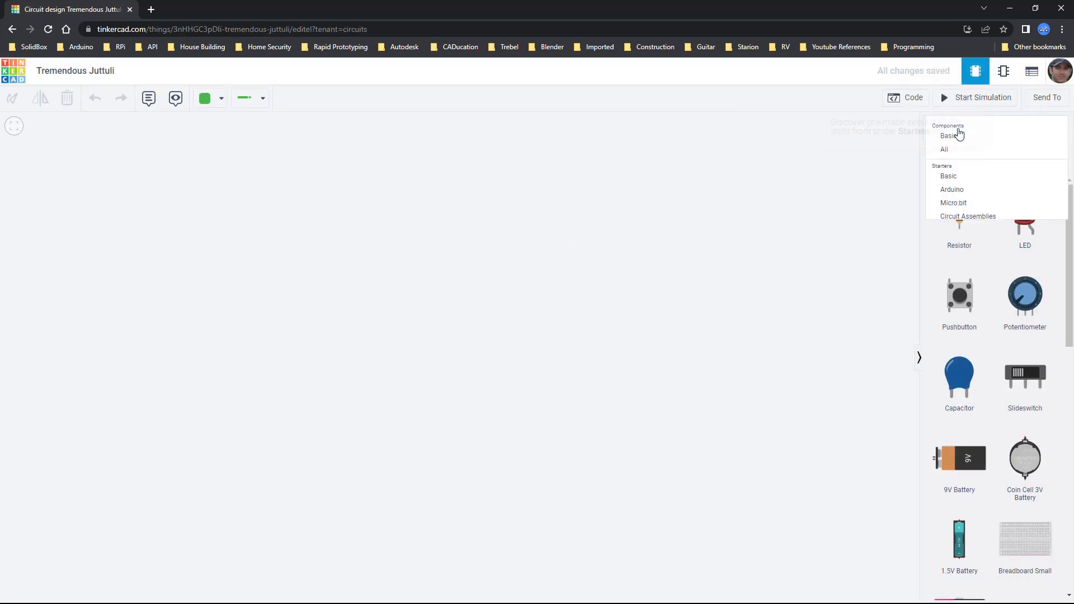
click(973, 205)
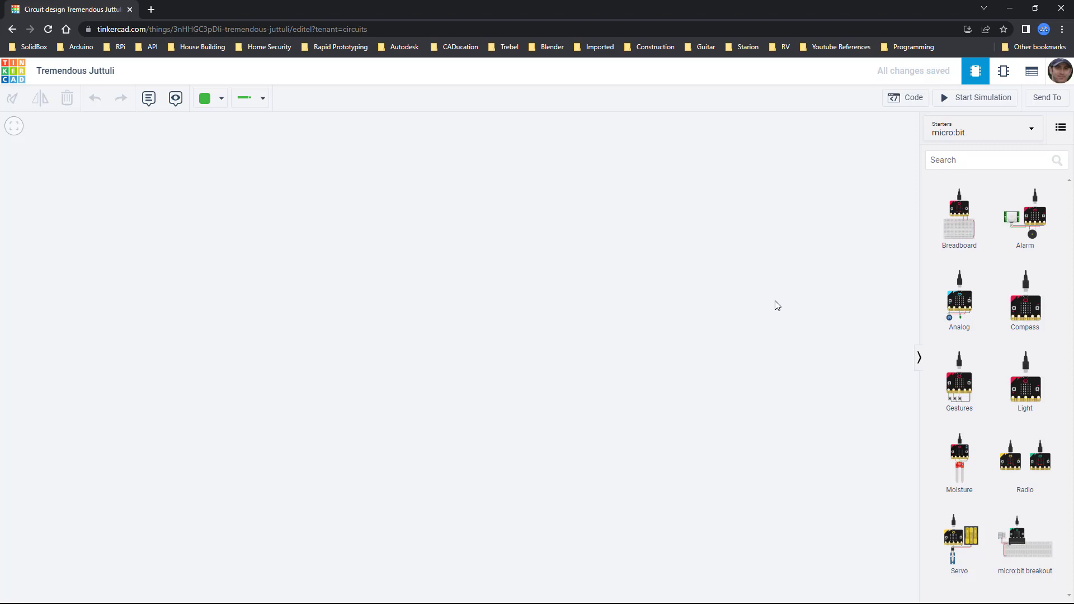
drag(958, 386, 503, 344)
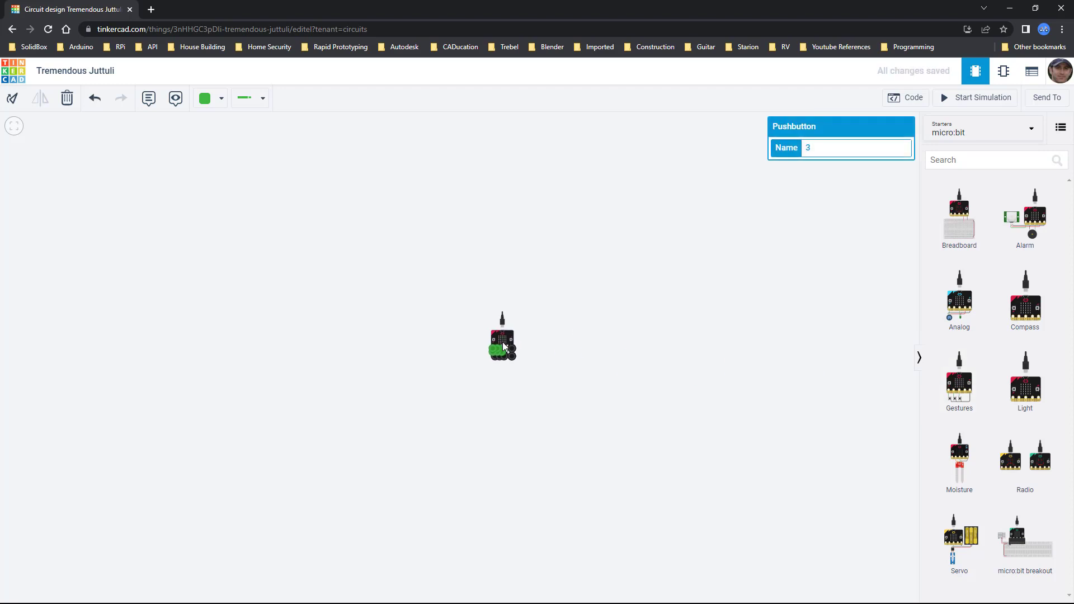
click(14, 127)
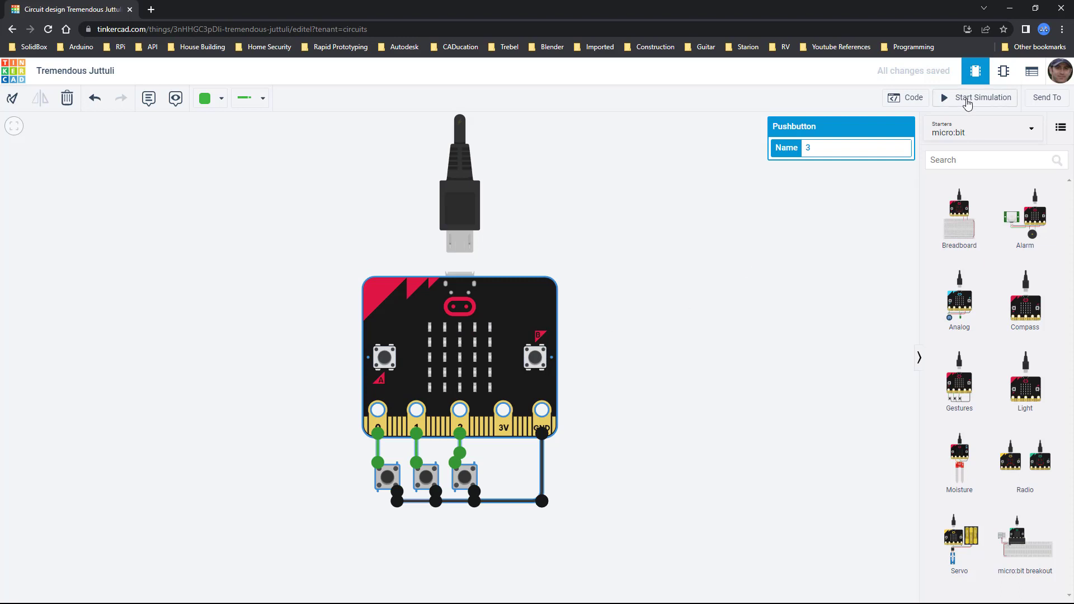
Start the simulation and press the three pushbuttons plus micro:bit buttons A and B
click(964, 104)
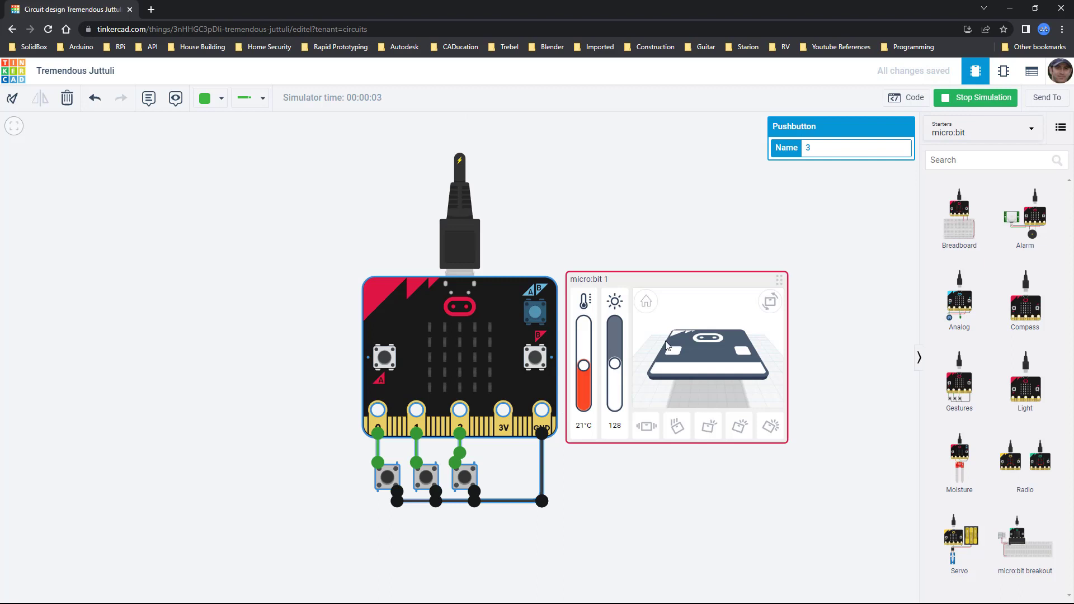
click(390, 483)
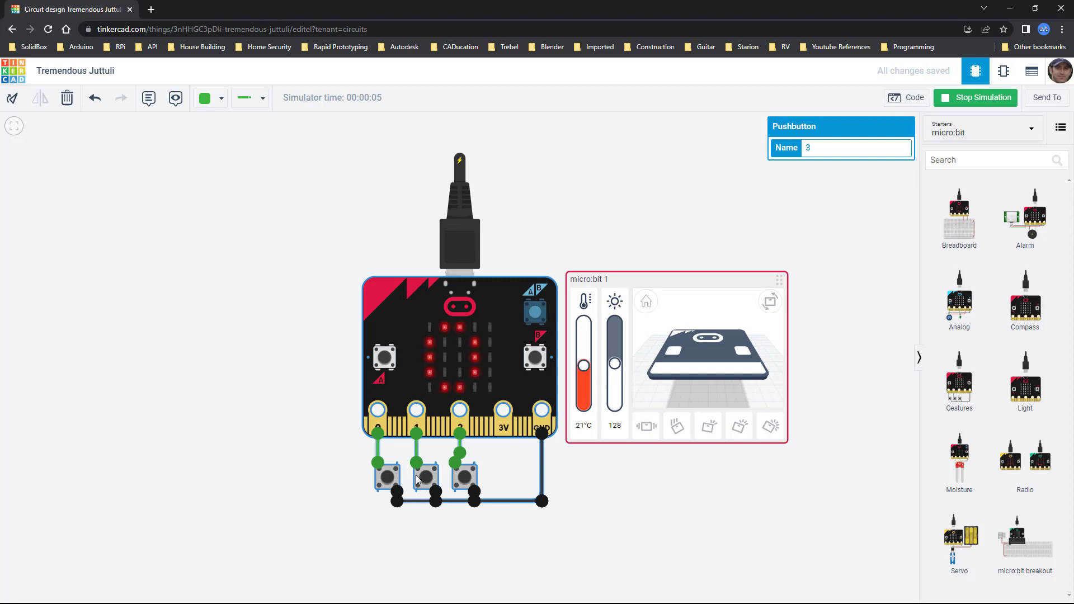
click(462, 475)
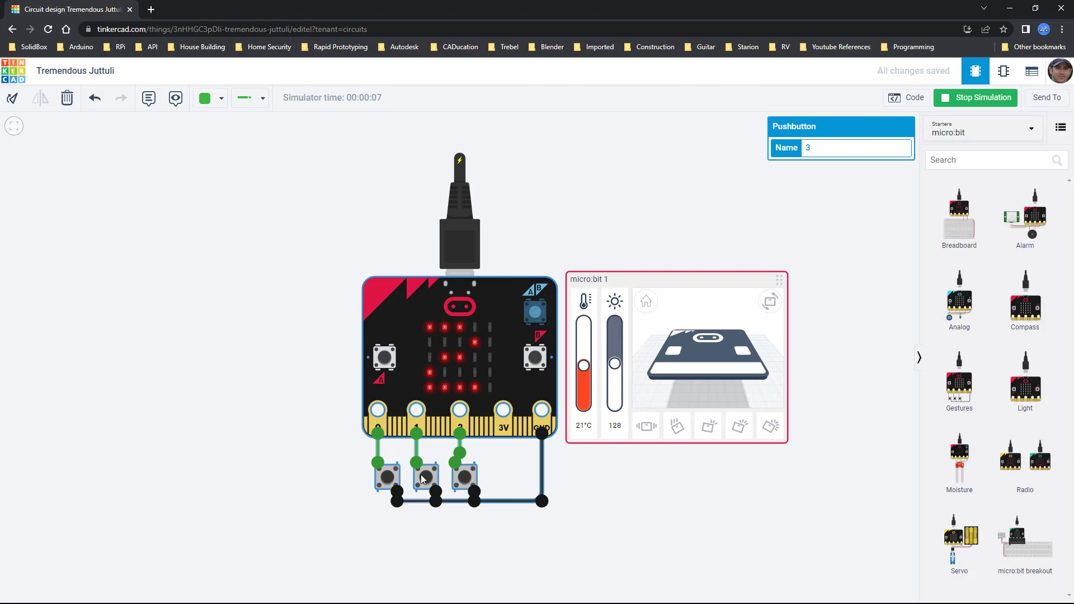
click(386, 478)
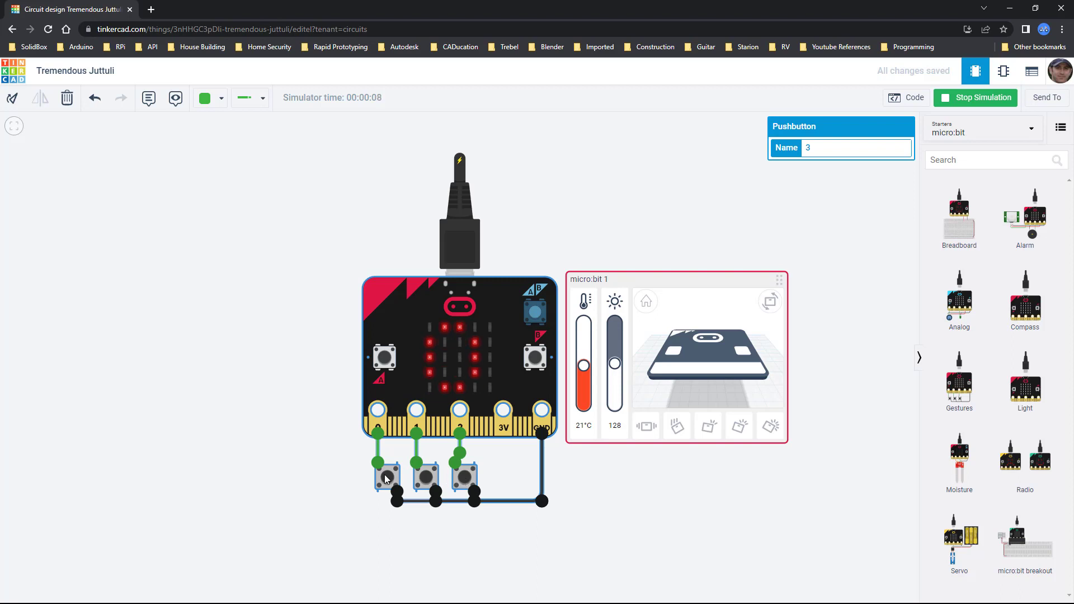
click(425, 478)
click(461, 477)
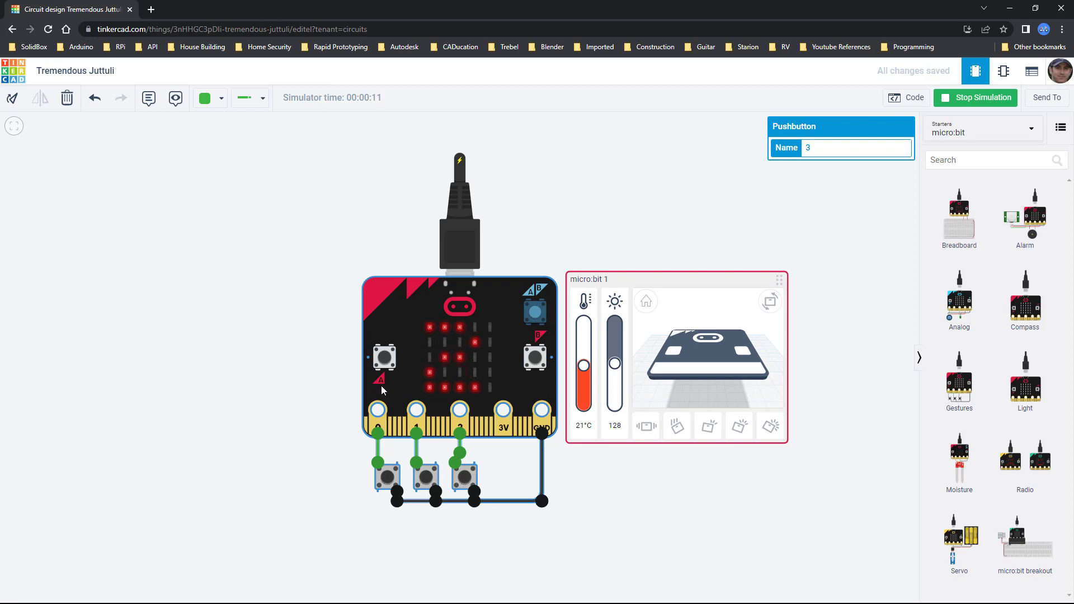
click(384, 358)
click(539, 356)
Set temperature to 20°C and light to 143, trigger the five gestures, then stop
drag(589, 367, 616, 358)
mouse_move(705, 358)
mouse_down()
mouse_move(706, 335)
mouse_move(706, 357)
mouse_up()
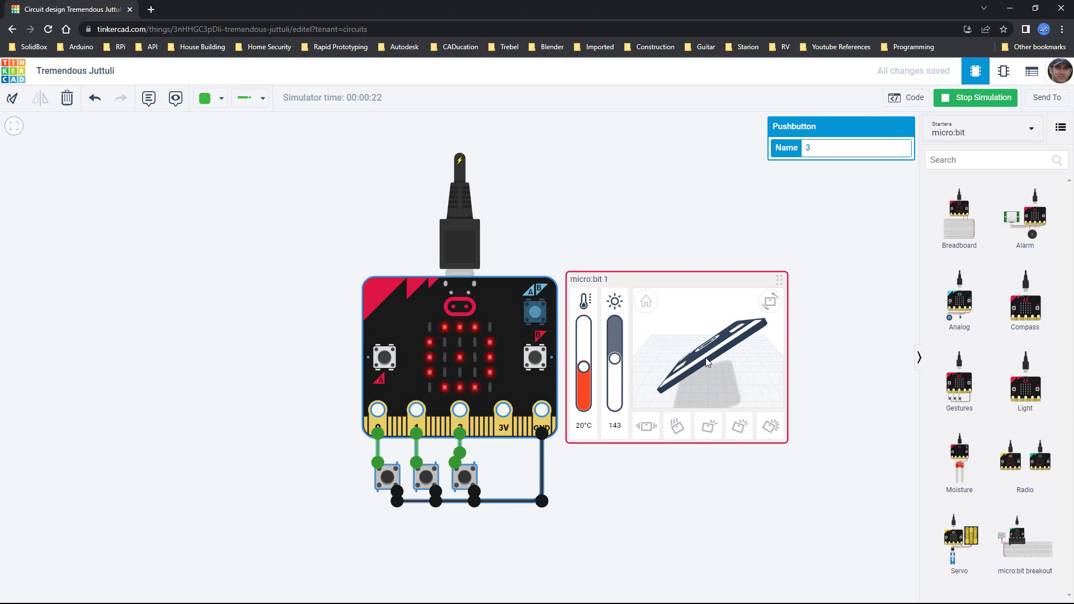
click(649, 428)
click(675, 430)
click(708, 432)
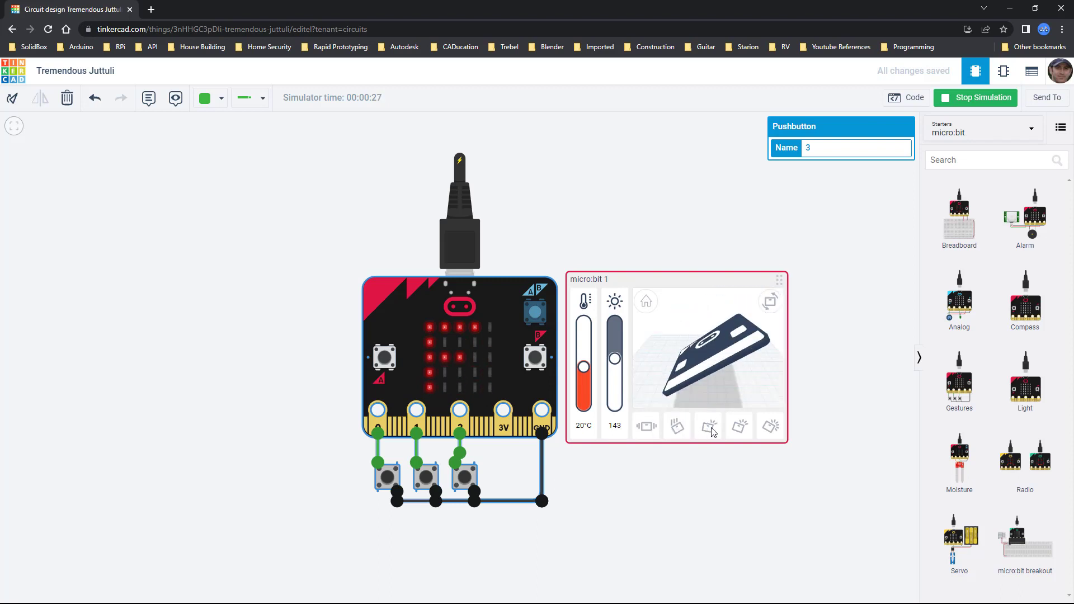
click(740, 428)
click(771, 428)
click(975, 98)
Switch the micro:bit code from Blocks to Text, accept the conversion, read the Python, and close it
click(913, 98)
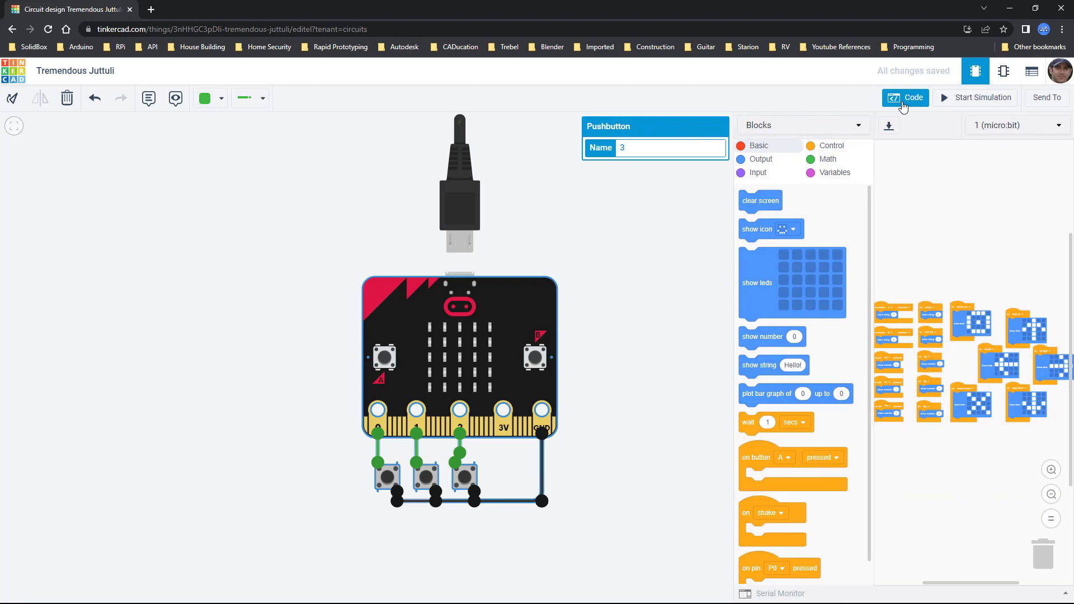
click(761, 125)
click(770, 163)
click(558, 354)
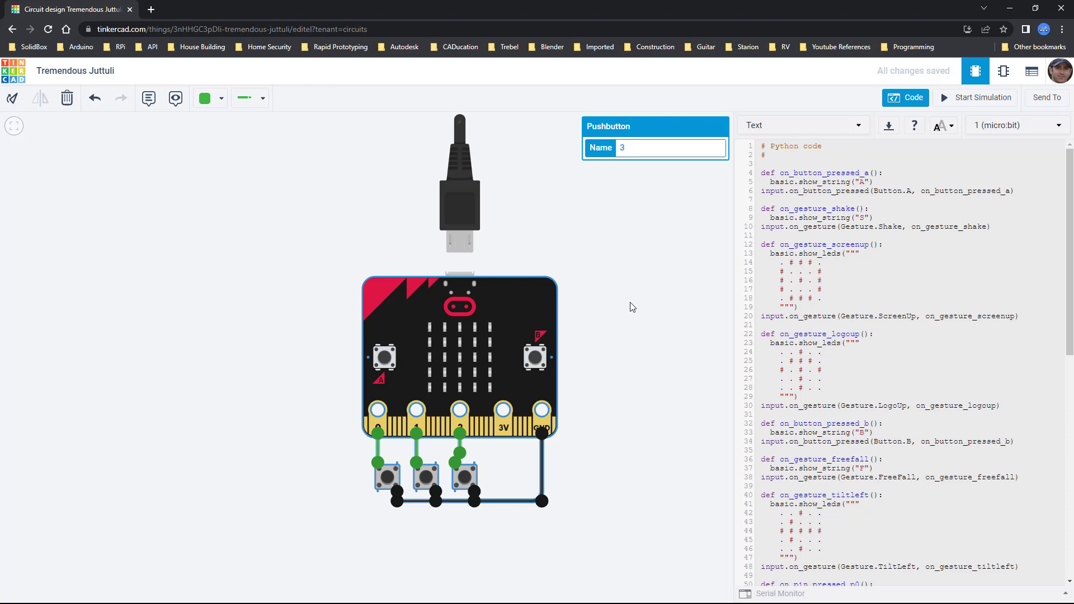
click(173, 180)
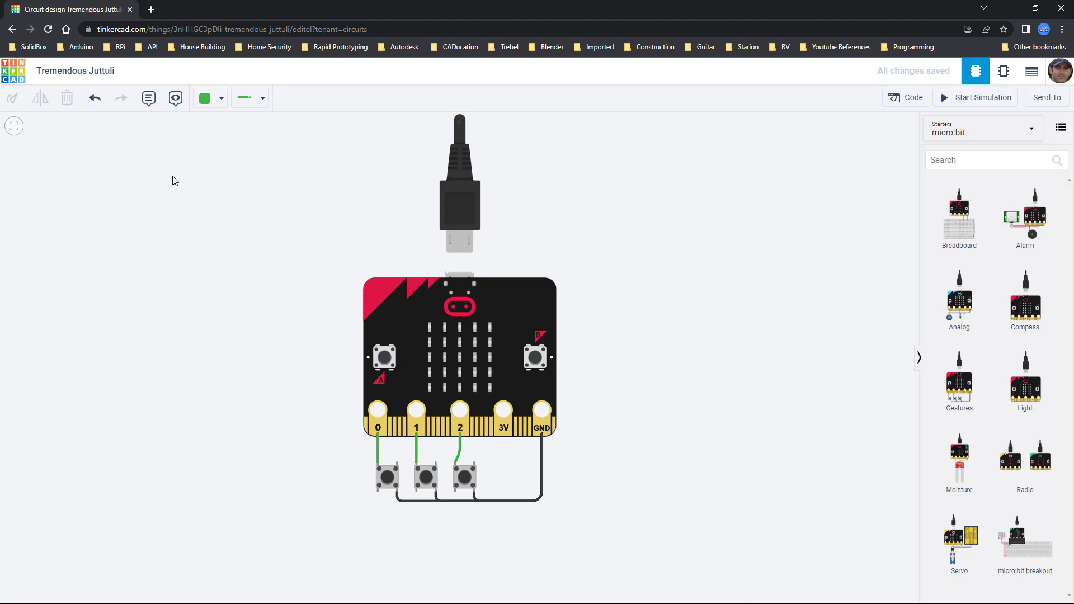